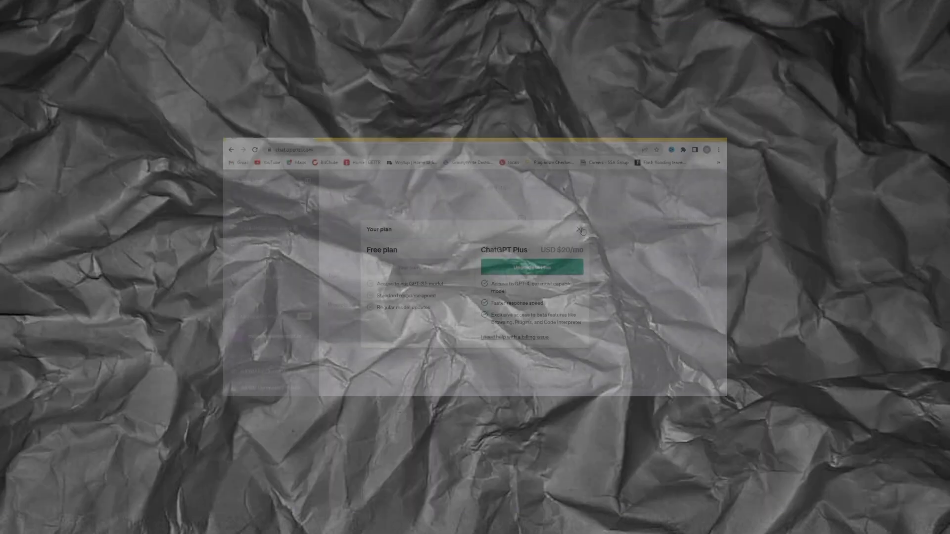
- Close the plan comparison and look through the public SEO prompts in the AIPRM prompt library
{"action": "left_click", "coordinate": [672, 196]}
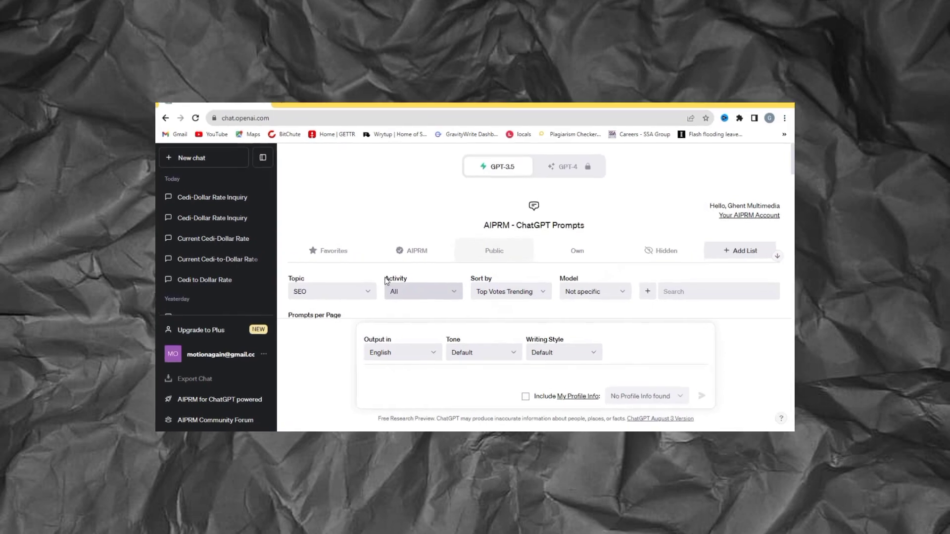
{"action": "scroll", "coordinate": [419, 277], "scroll_direction": "down", "scroll_amount": 5}
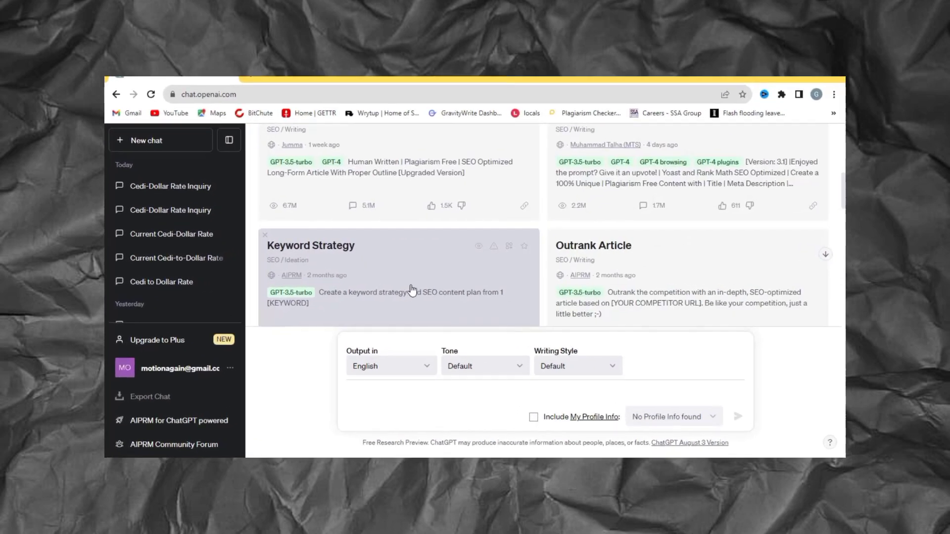
{"action": "scroll", "coordinate": [411, 288], "scroll_direction": "up", "scroll_amount": 5}
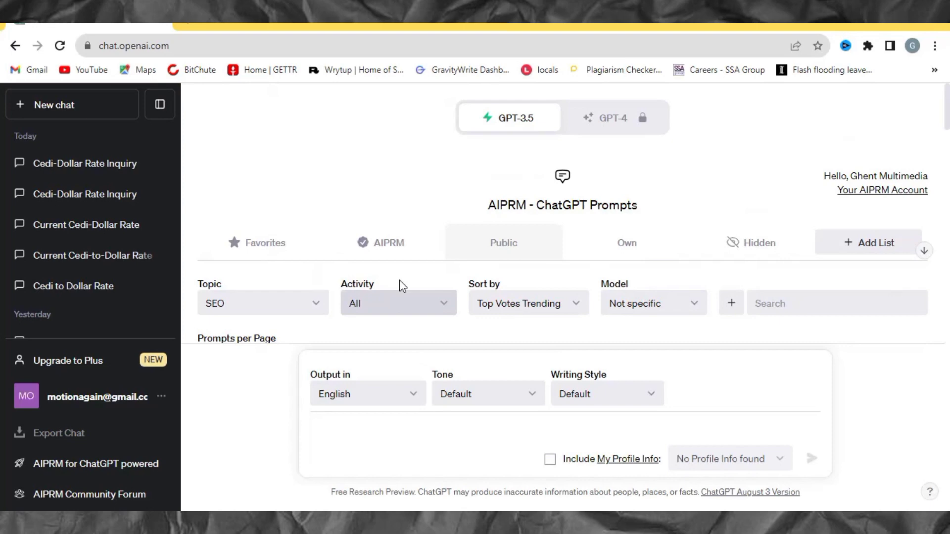
{"action": "scroll", "coordinate": [418, 248], "scroll_direction": "down", "scroll_amount": 4}
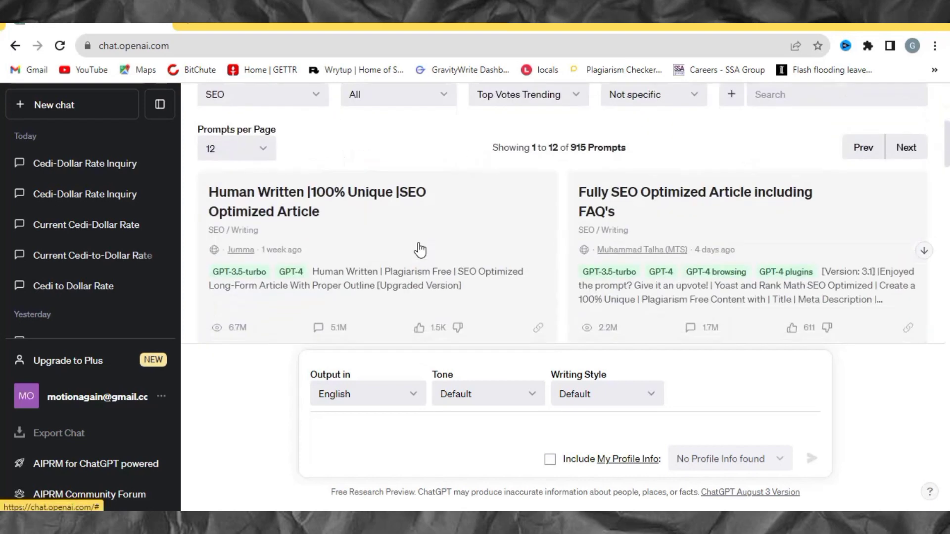
{"action": "scroll", "coordinate": [426, 250], "scroll_direction": "down", "scroll_amount": 2}
{"action": "scroll", "coordinate": [429, 250], "scroll_direction": "down", "scroll_amount": 4}
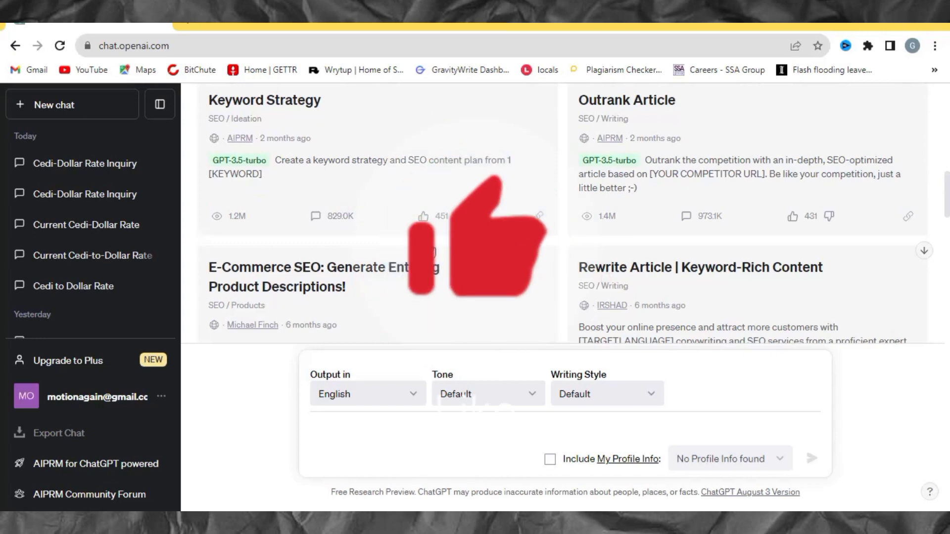
{"action": "scroll", "coordinate": [407, 243], "scroll_direction": "up", "scroll_amount": 10}
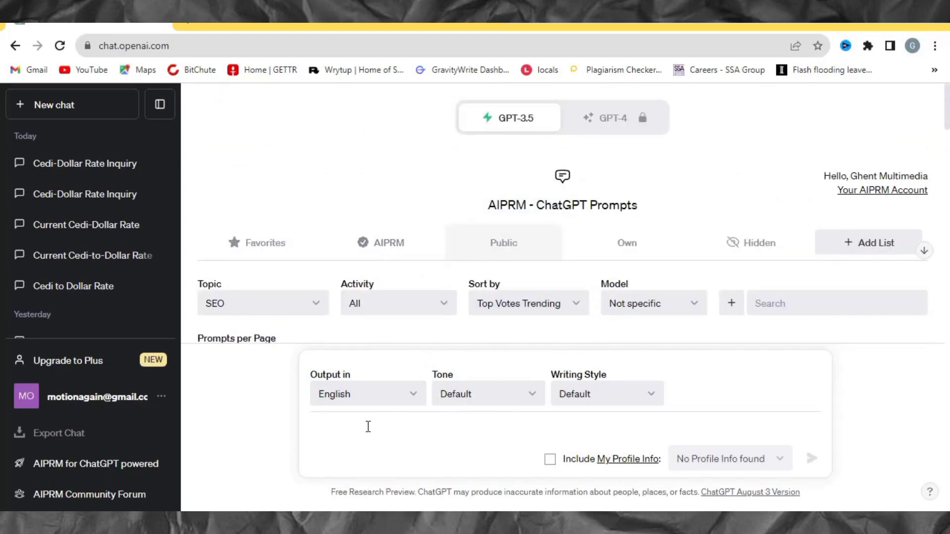
- Ask ChatGPT "What is the current cedi to dollar rate in Ghana" and read the reply
{"action": "right_click", "coordinate": [369, 426]}
{"action": "left_click", "coordinate": [424, 333]}
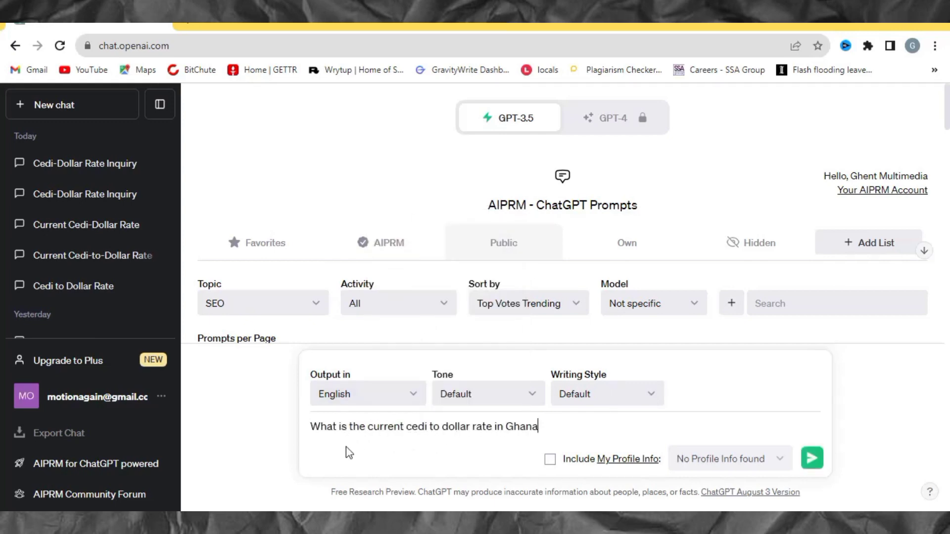
{"action": "left_click", "coordinate": [810, 458]}
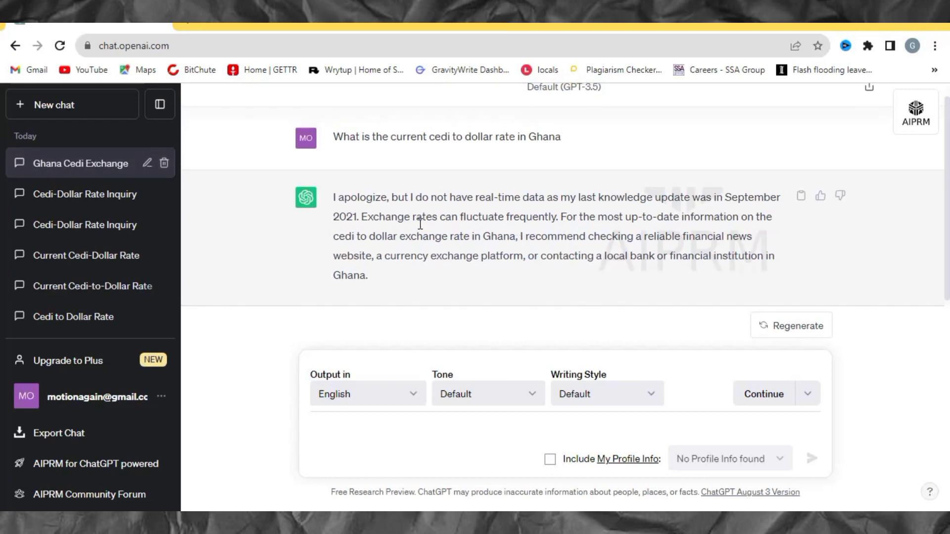
{"action": "scroll", "coordinate": [421, 223], "scroll_direction": "up", "scroll_amount": 1}
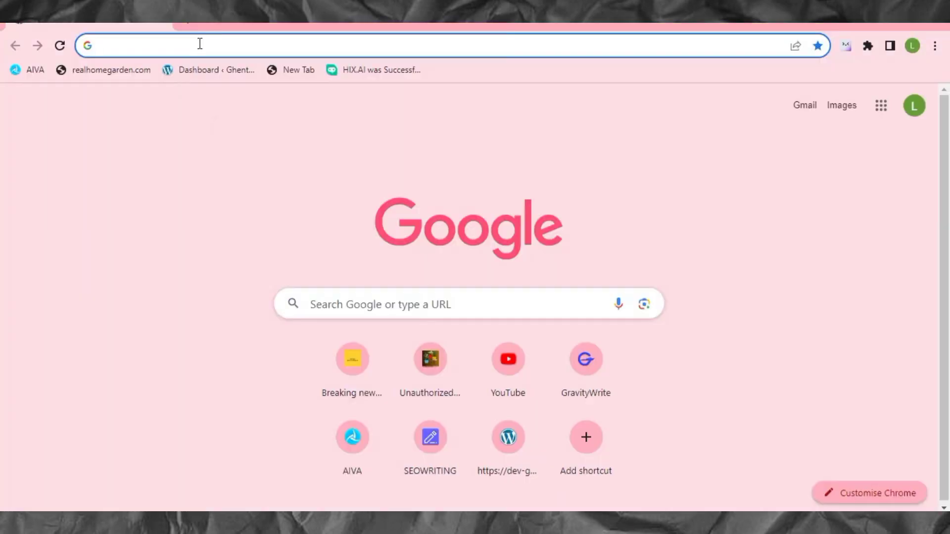
- Search the web for "merlin ai extension" and open the Chrome Web Store listing for Chat with Merlin AI assistant
{"action": "left_click", "coordinate": [200, 44]}
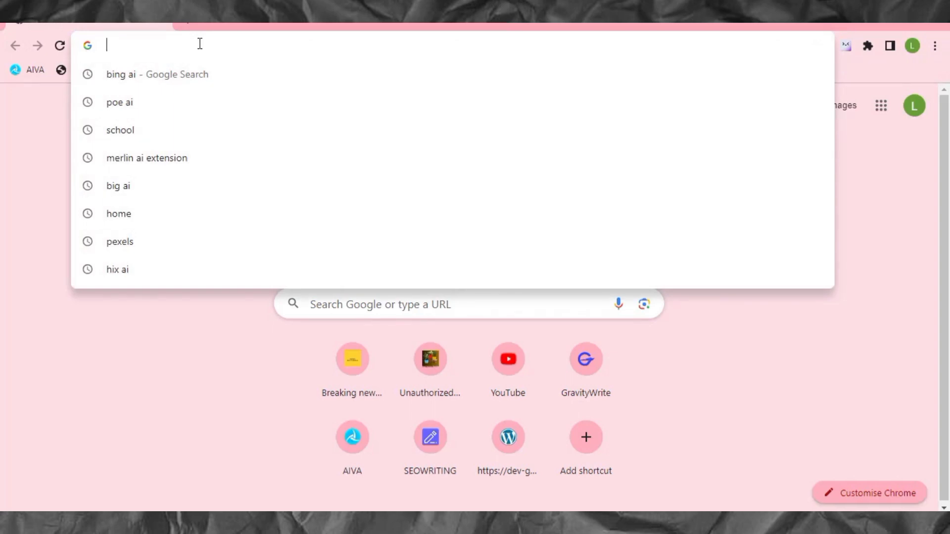
{"action": "type", "text": "me"}
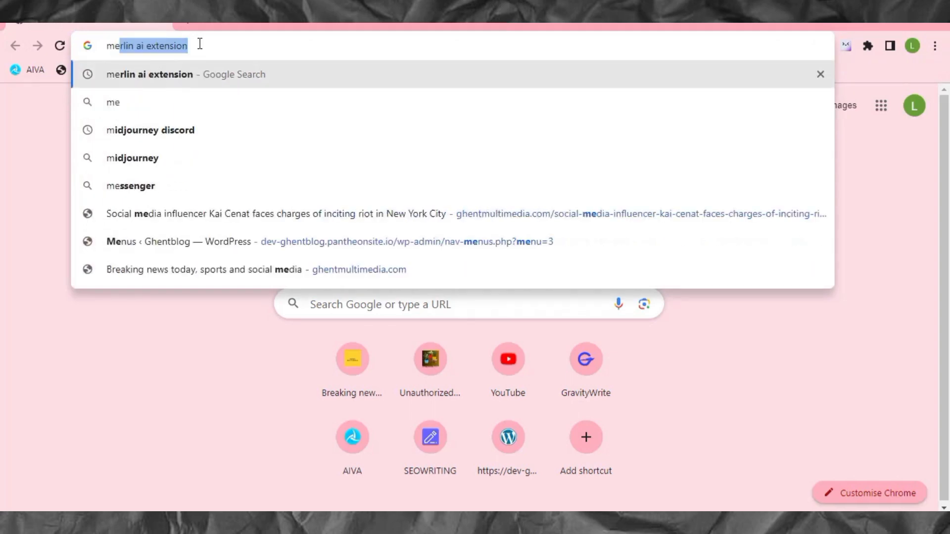
{"action": "type", "text": "rlin"}
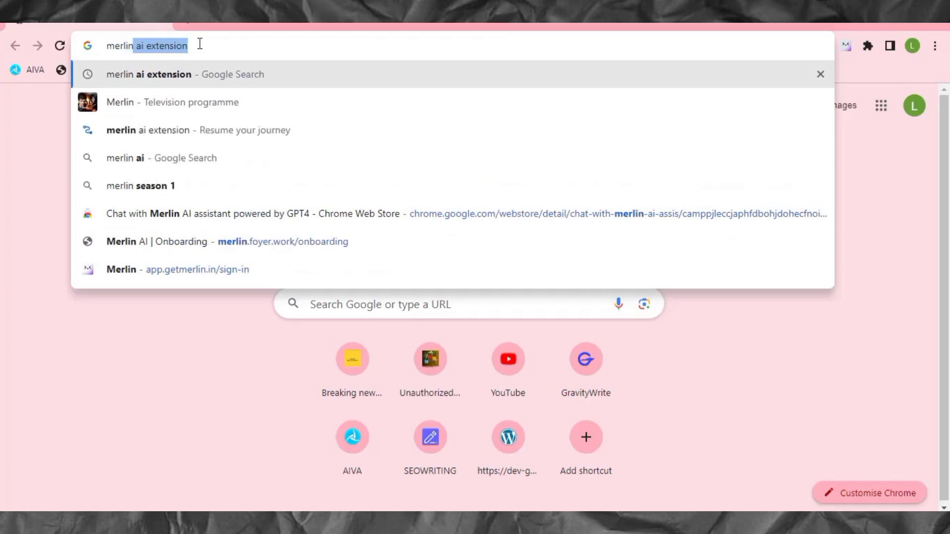
{"action": "key", "text": "Return"}
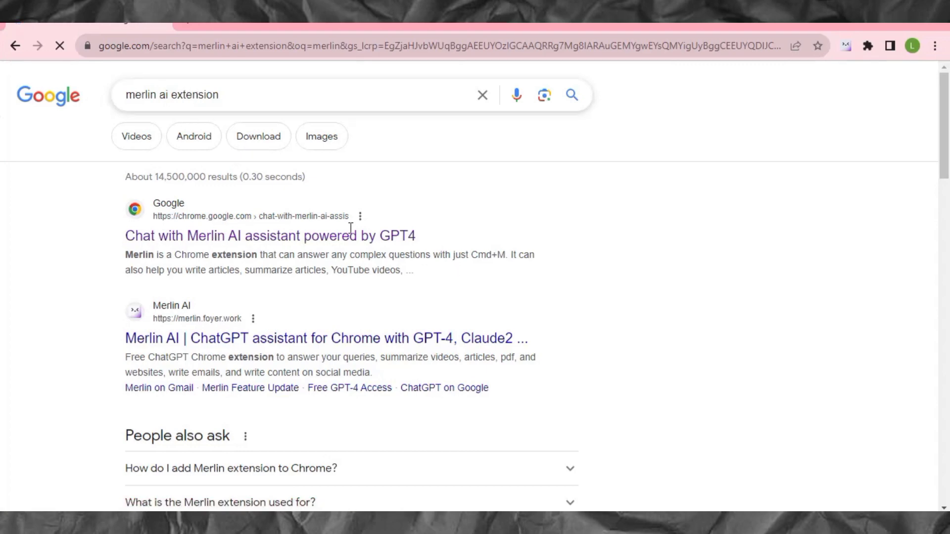
{"action": "left_click", "coordinate": [230, 241]}
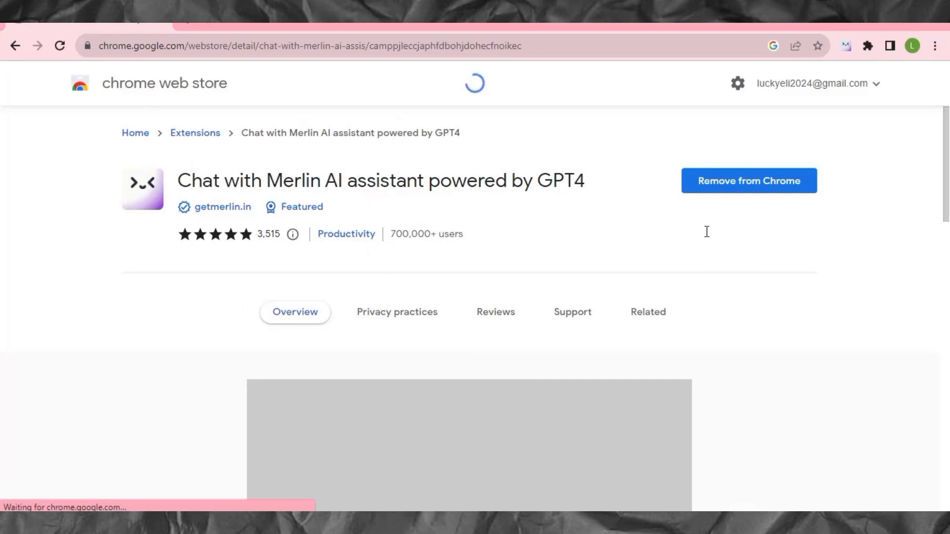
{"action": "left_click", "coordinate": [784, 183]}
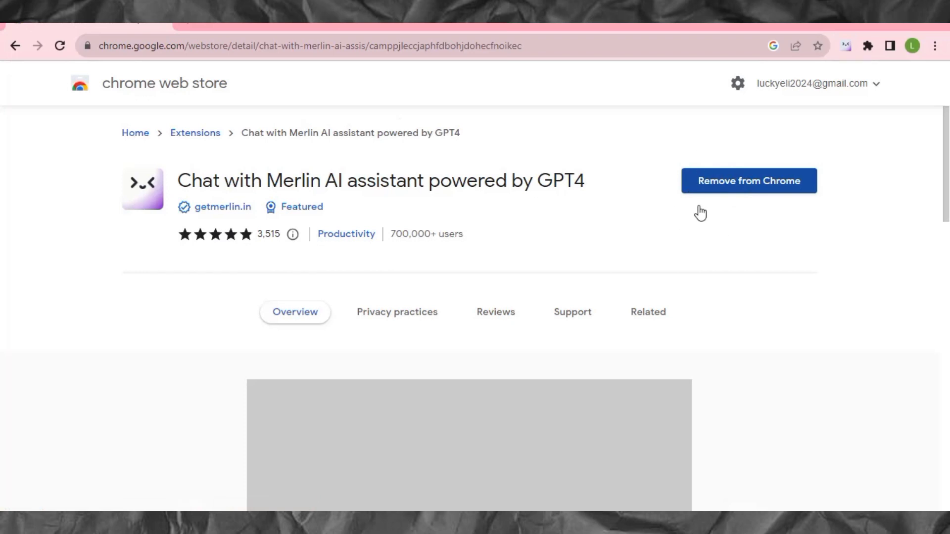
{"action": "left_click", "coordinate": [738, 184]}
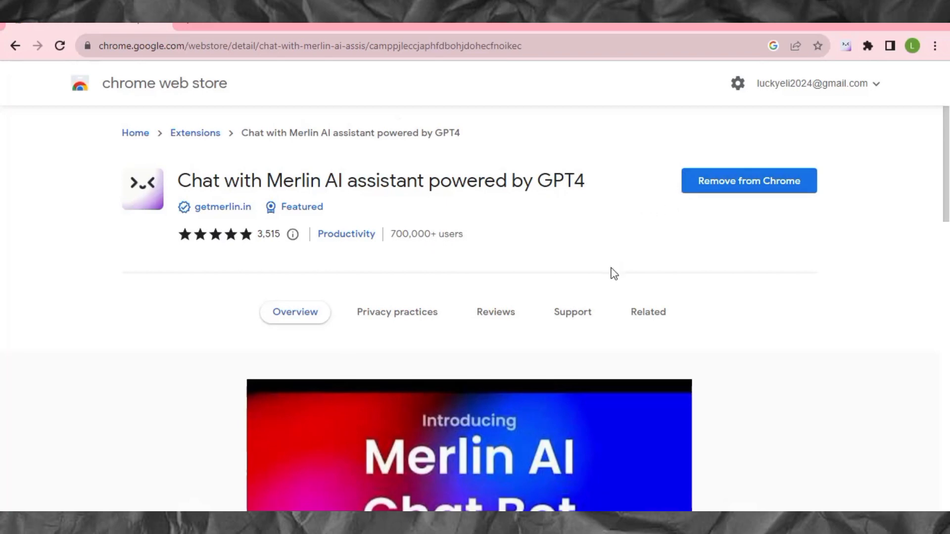
{"action": "scroll", "coordinate": [616, 265], "scroll_direction": "down", "scroll_amount": 1}
{"action": "scroll", "coordinate": [753, 171], "scroll_direction": "up", "scroll_amount": 1}
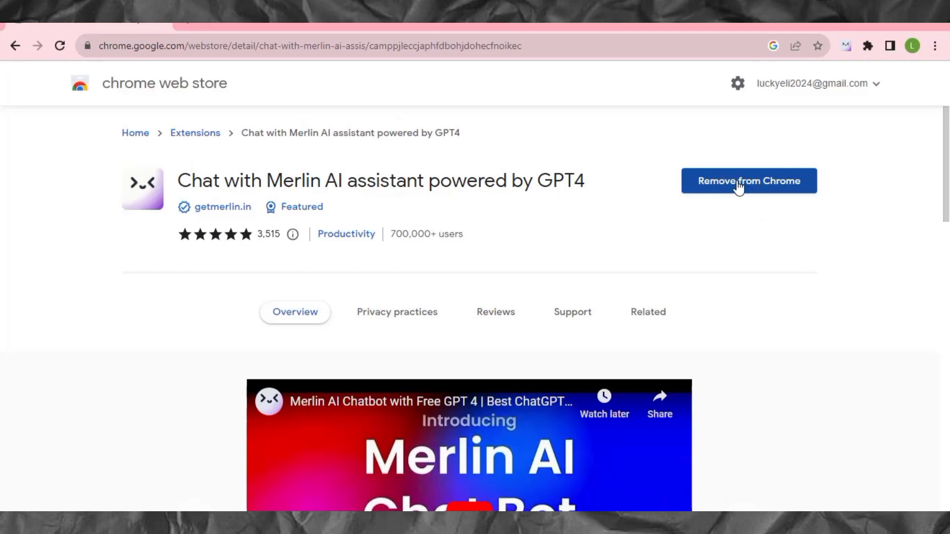
- Unpin the Merlin AI assistant extension from the browser toolbar and pin it again
{"action": "left_click", "coordinate": [869, 46]}
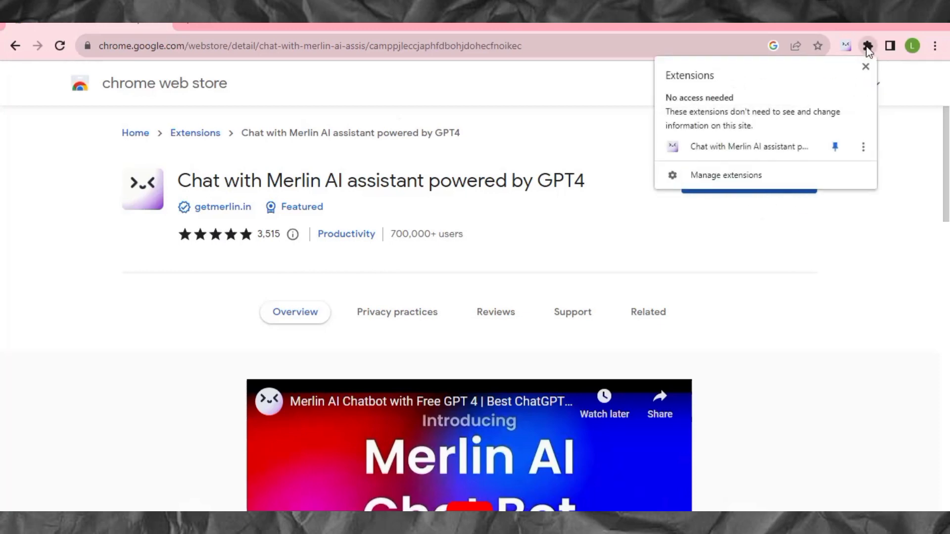
{"action": "left_click", "coordinate": [835, 147]}
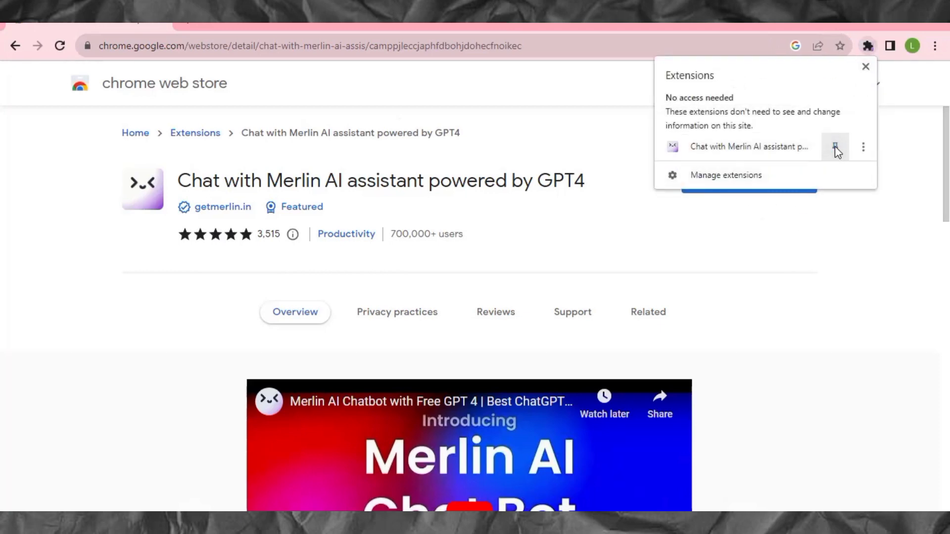
{"action": "left_click", "coordinate": [836, 147]}
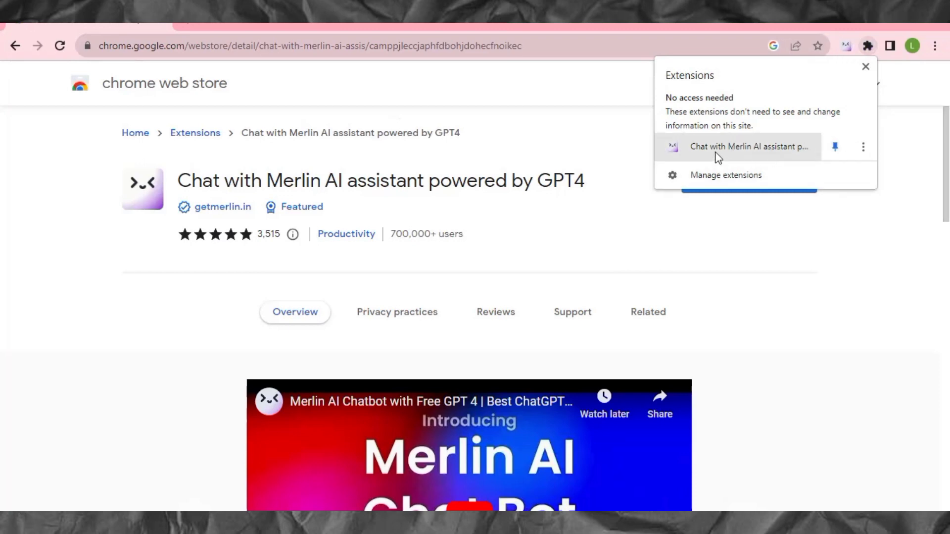
{"action": "left_click", "coordinate": [865, 68]}
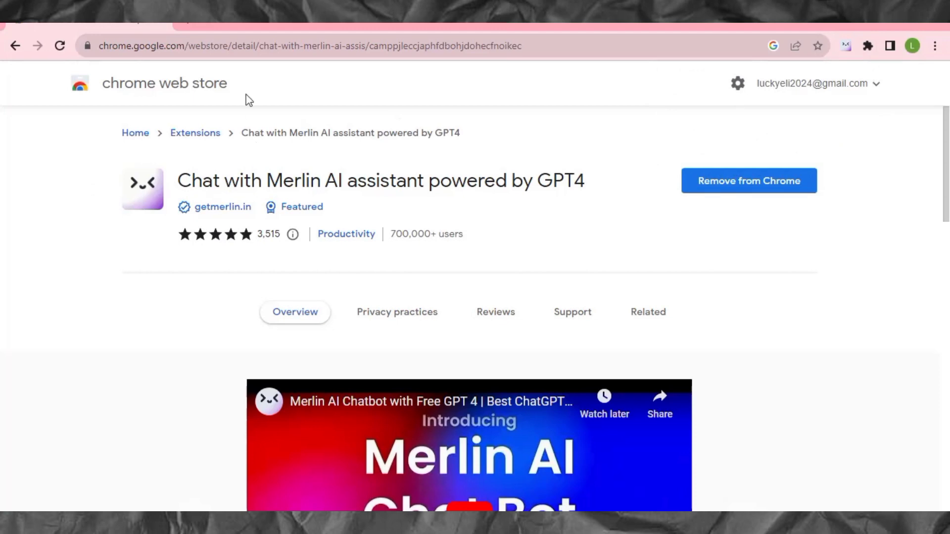
- Search Google for "school" in a new browser tab
{"action": "left_click", "coordinate": [187, 24]}
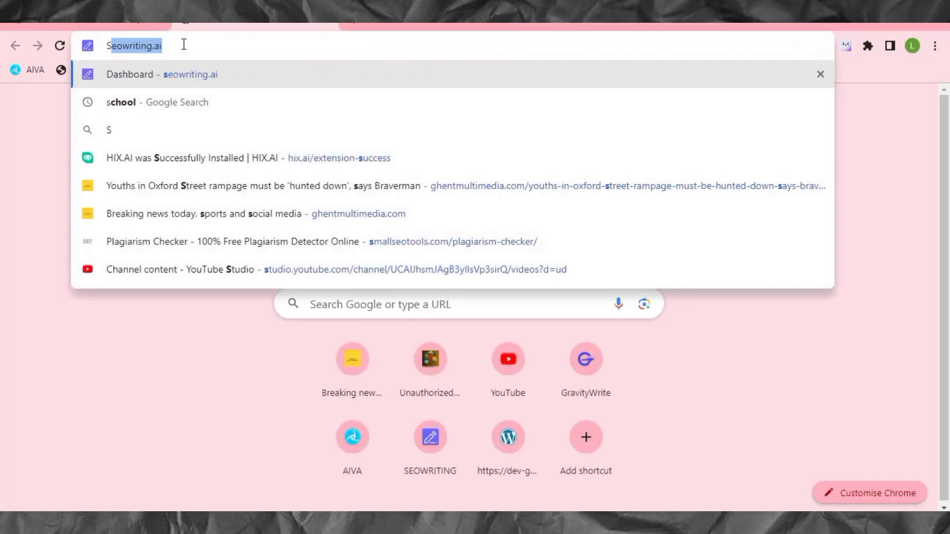
{"action": "type", "text": "S"}
{"action": "key", "text": "BackSpace"}
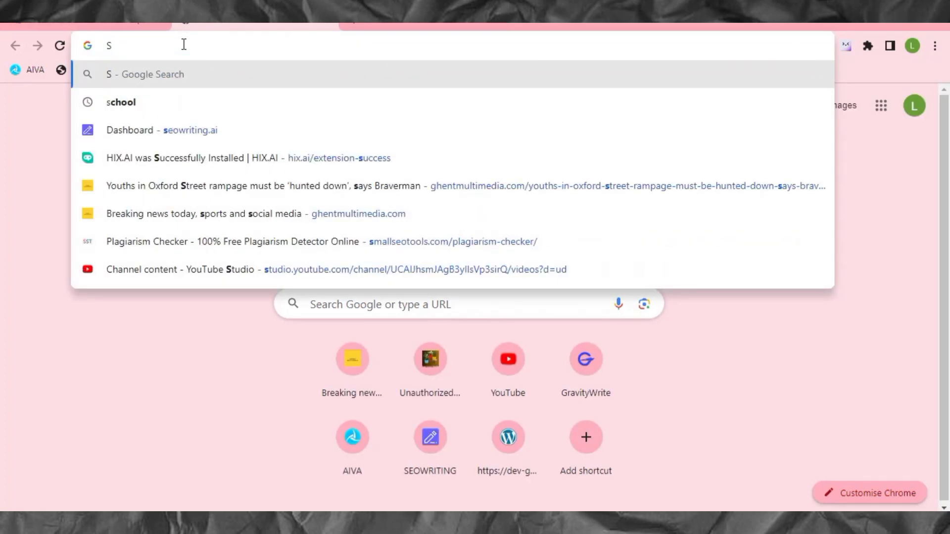
{"action": "type", "text": "chh"}
{"action": "key", "text": "BackSpace"}
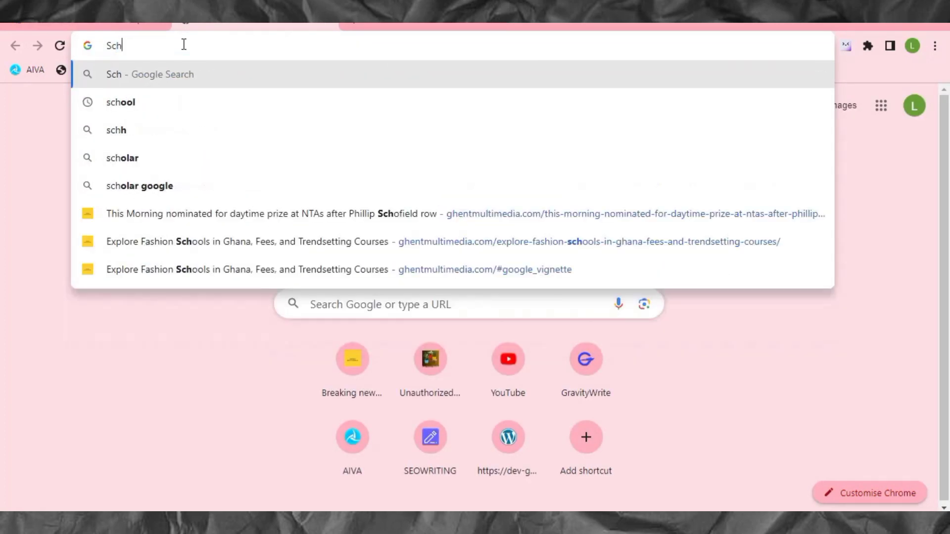
{"action": "type", "text": "ool"}
{"action": "key", "text": "Return"}
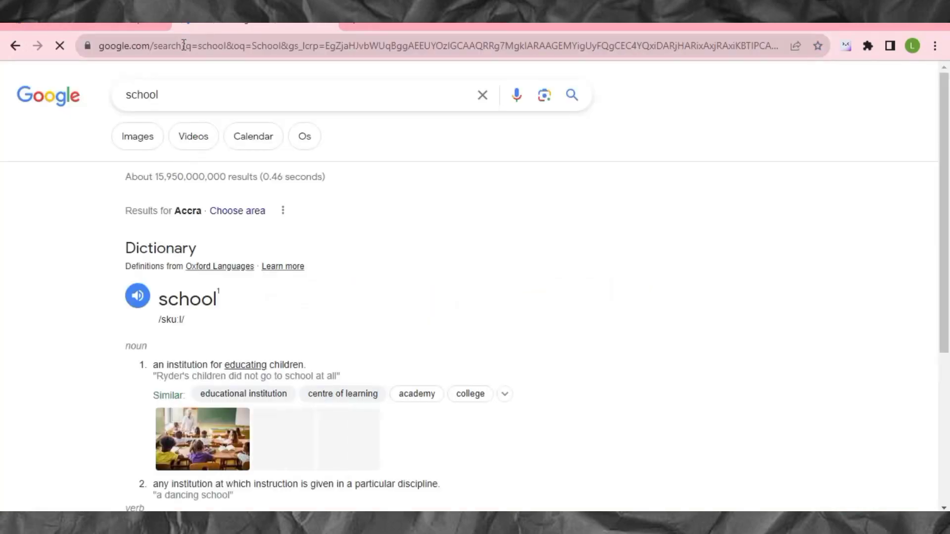
- Read the Merlin answer shown alongside the Google results for school
{"action": "scroll", "coordinate": [290, 375], "scroll_direction": "down", "scroll_amount": 4}
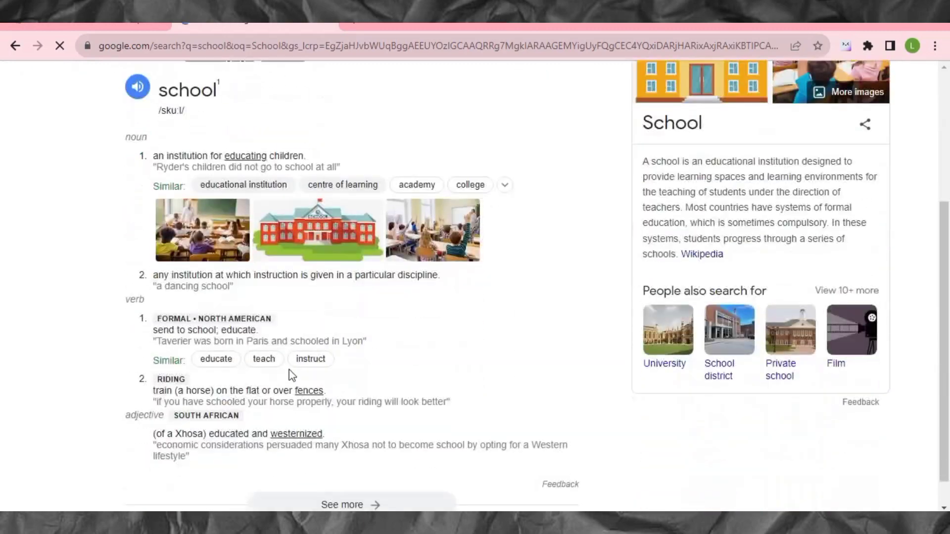
{"action": "scroll", "coordinate": [218, 336], "scroll_direction": "up", "scroll_amount": 4}
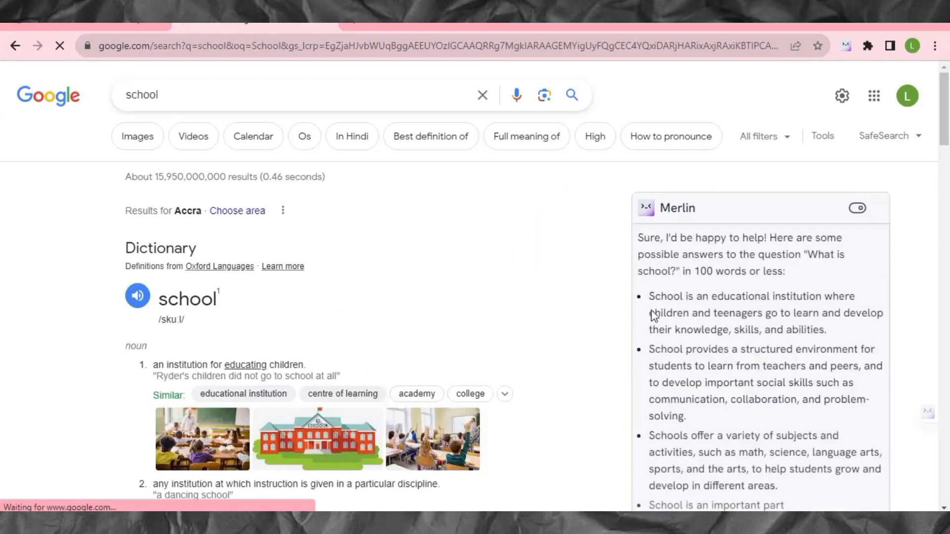
{"action": "scroll", "coordinate": [713, 283], "scroll_direction": "down", "scroll_amount": 1}
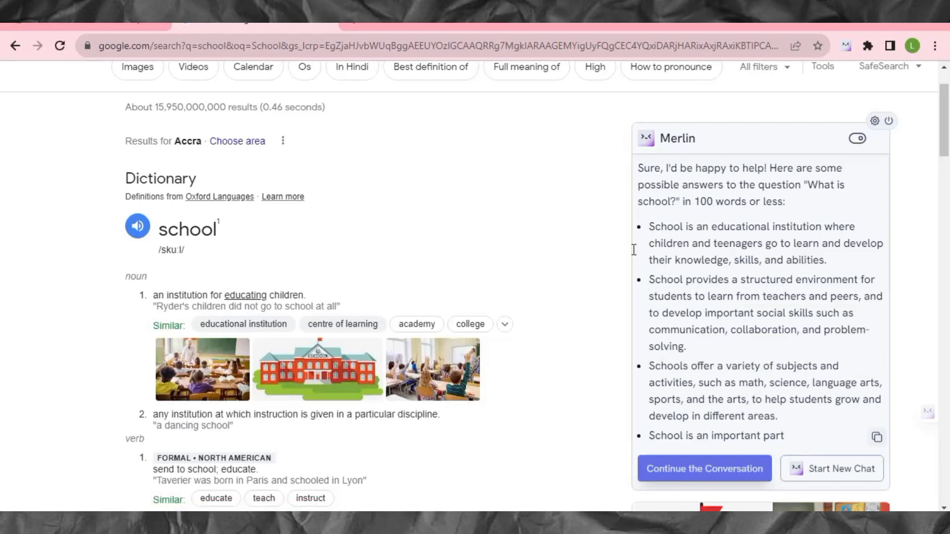
{"action": "scroll", "coordinate": [614, 317], "scroll_direction": "up", "scroll_amount": 2}
{"action": "scroll", "coordinate": [794, 302], "scroll_direction": "down", "scroll_amount": 3}
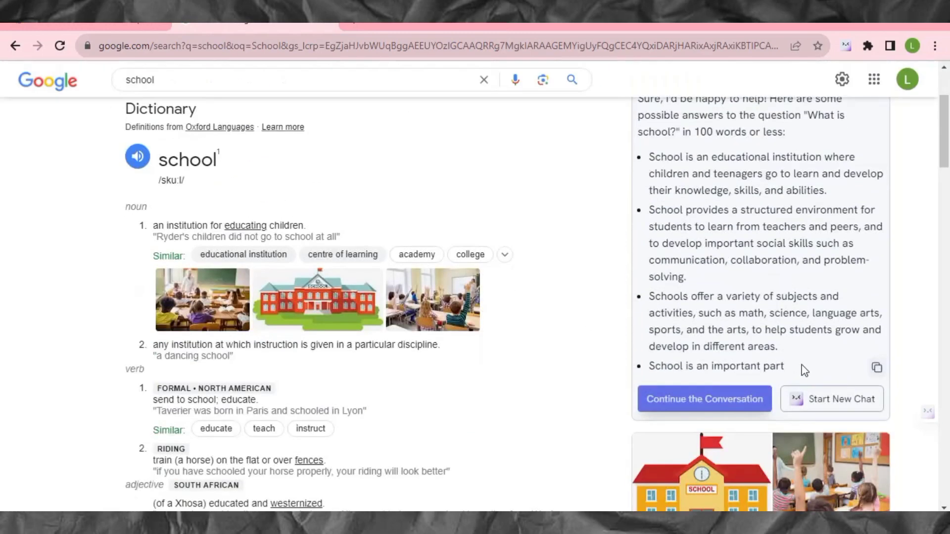
{"action": "scroll", "coordinate": [804, 369], "scroll_direction": "up", "scroll_amount": 2}
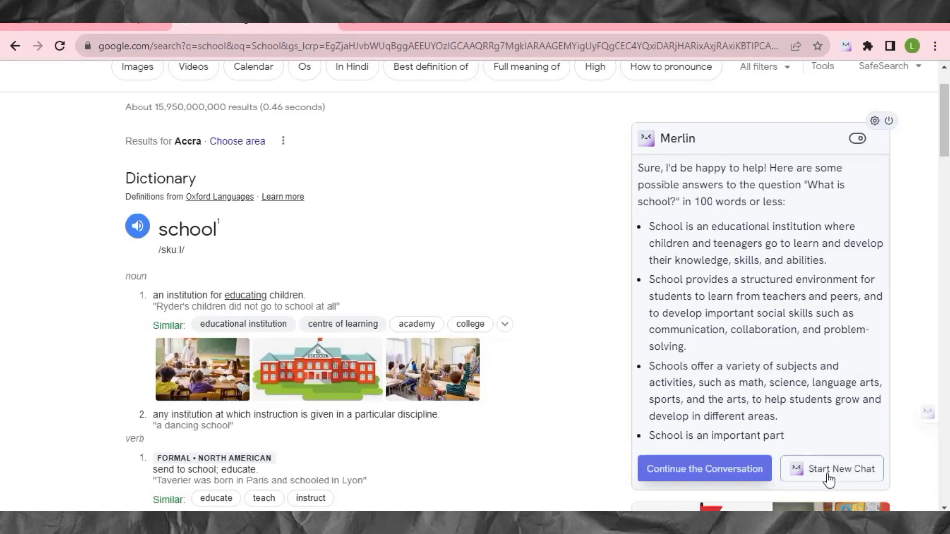
- Start a new Merlin chat with the GPT 4 model and web access turned on
{"action": "left_click", "coordinate": [829, 476]}
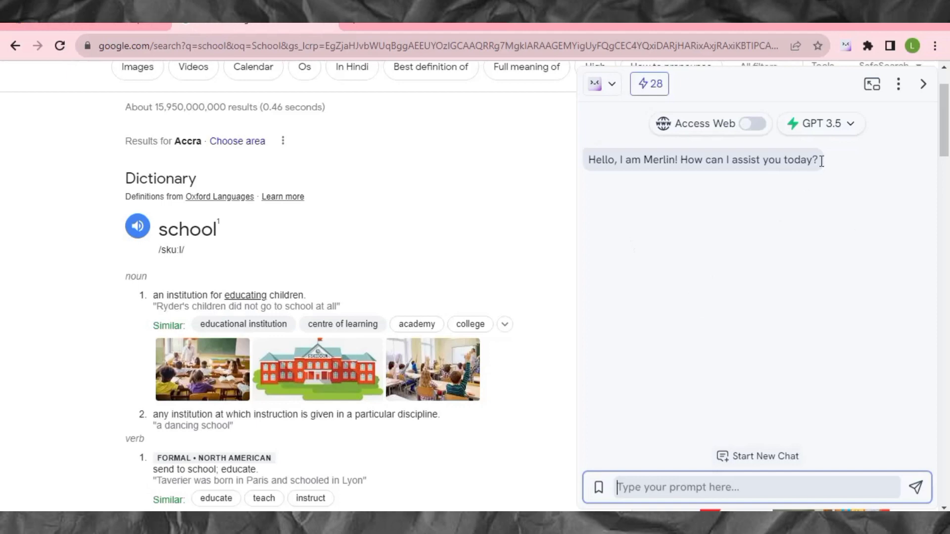
{"action": "left_click", "coordinate": [848, 125]}
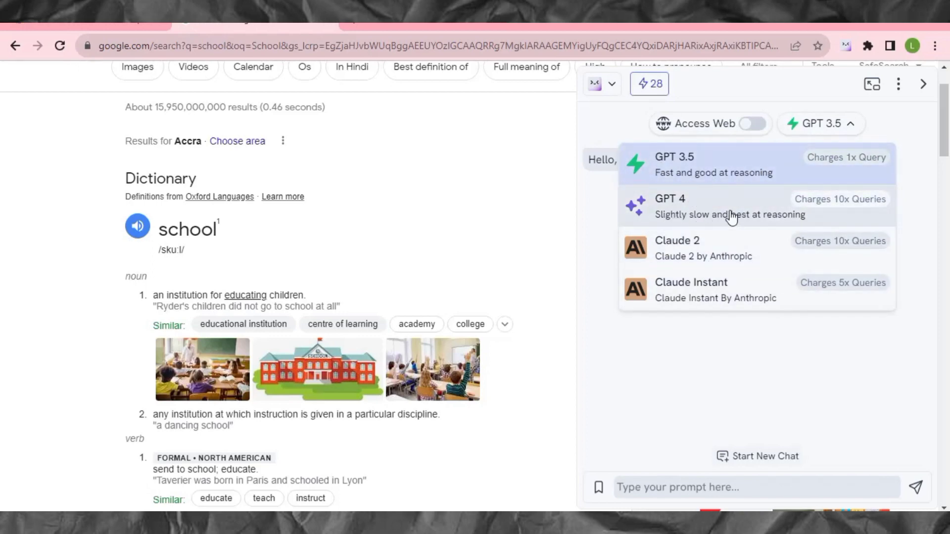
{"action": "left_click", "coordinate": [683, 204]}
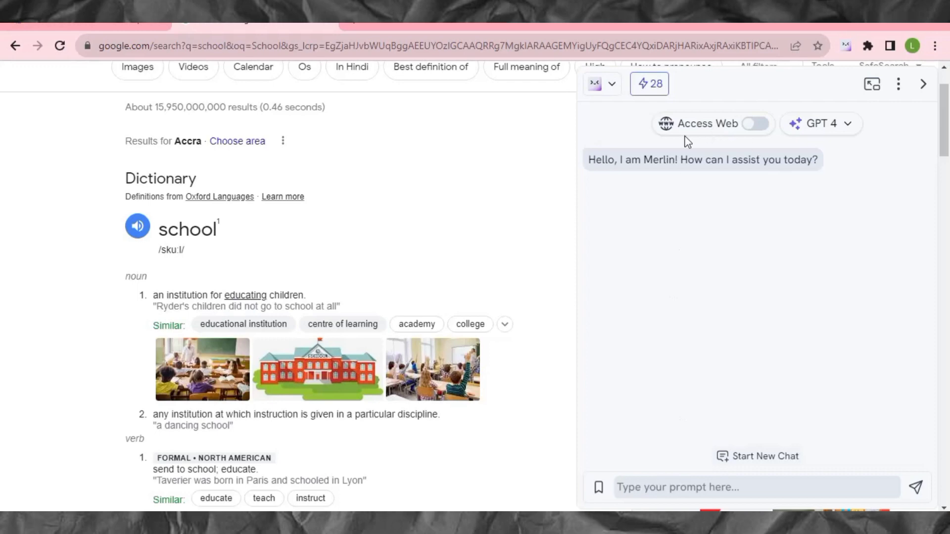
{"action": "left_click", "coordinate": [748, 127]}
- Ask Merlin "What is the current cedi to dollar rate in Ghana" and read through its answer
{"action": "right_click", "coordinate": [651, 485]}
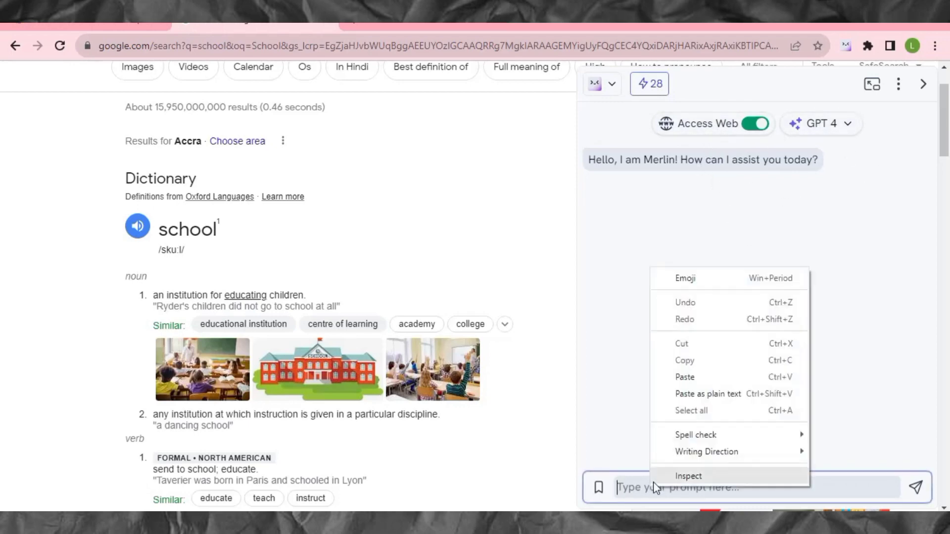
{"action": "left_click", "coordinate": [689, 381]}
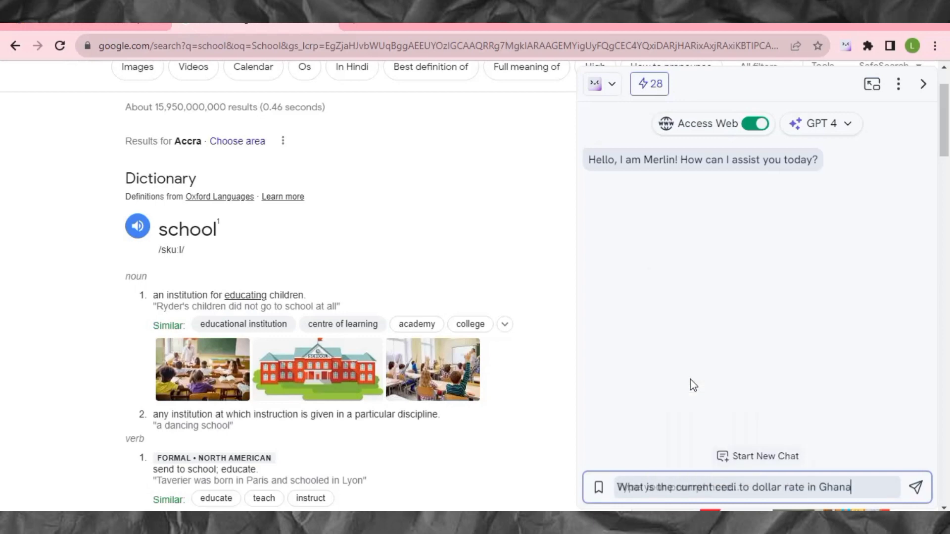
{"action": "left_click", "coordinate": [915, 490]}
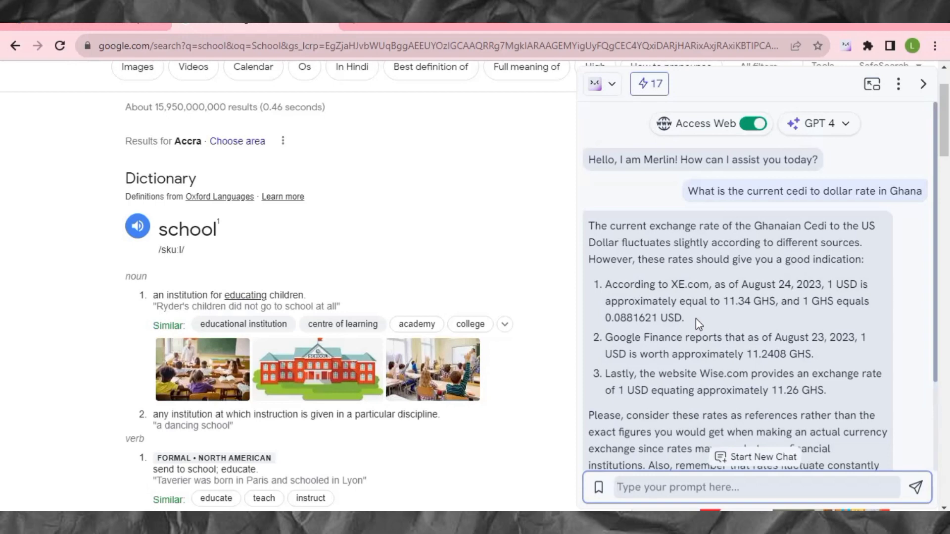
{"action": "scroll", "coordinate": [693, 312], "scroll_direction": "up", "scroll_amount": 2}
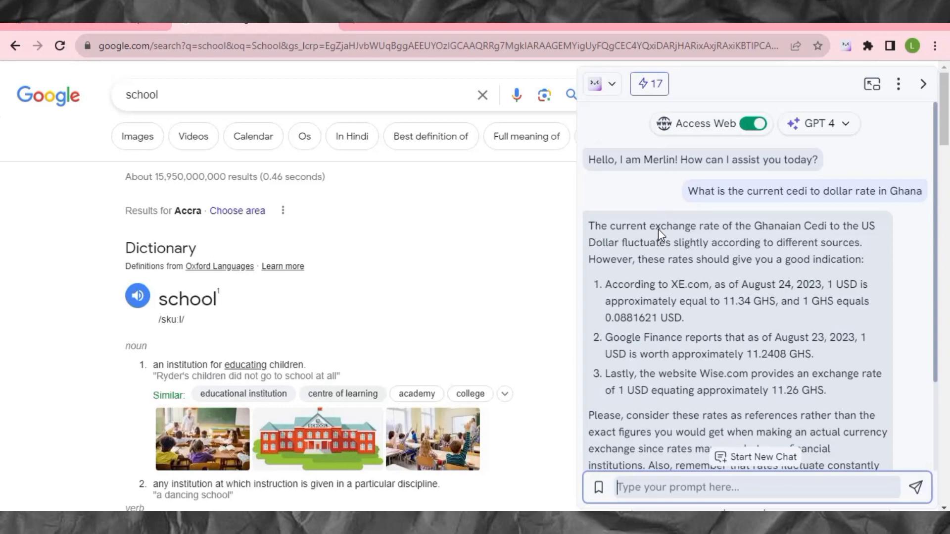
{"action": "scroll", "coordinate": [660, 251], "scroll_direction": "down", "scroll_amount": 3}
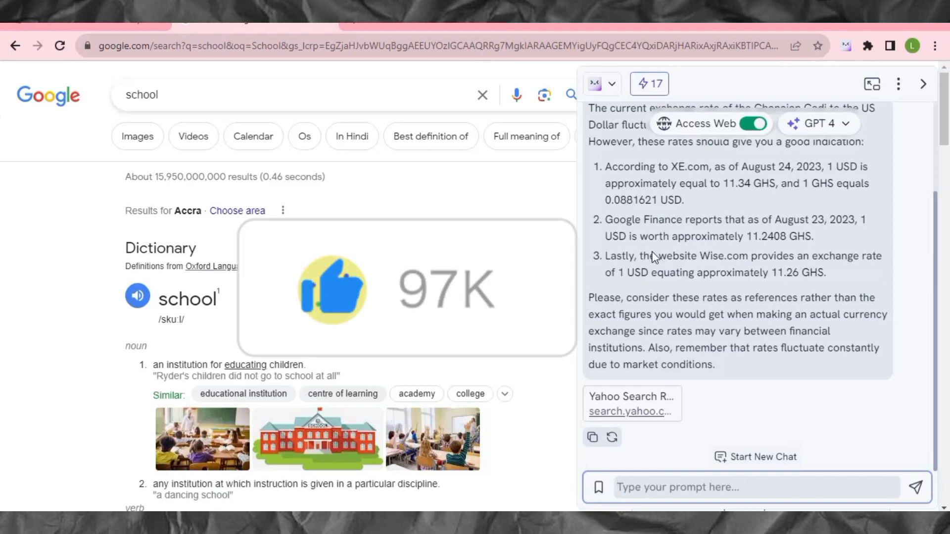
- Search Google for "bing ai" in a new browser tab
{"action": "left_click", "coordinate": [353, 25]}
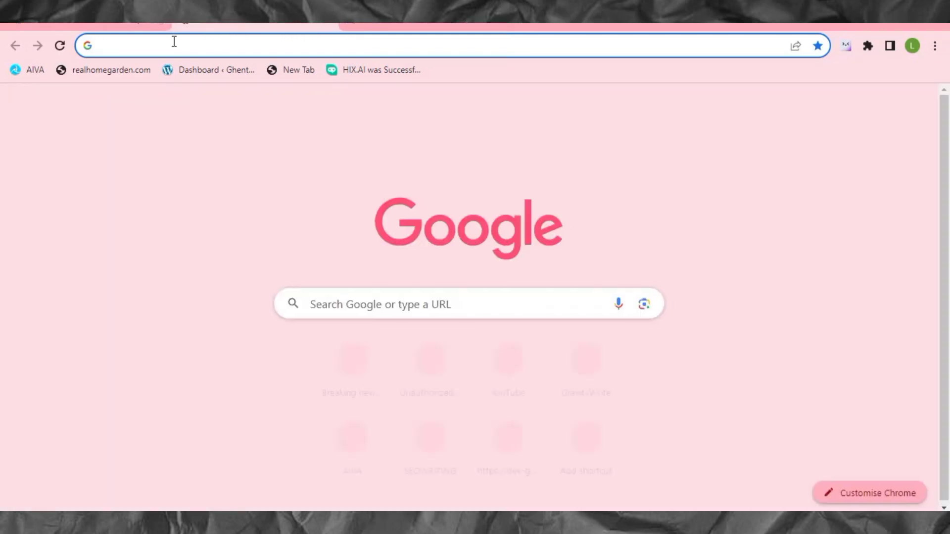
{"action": "type", "text": "b"}
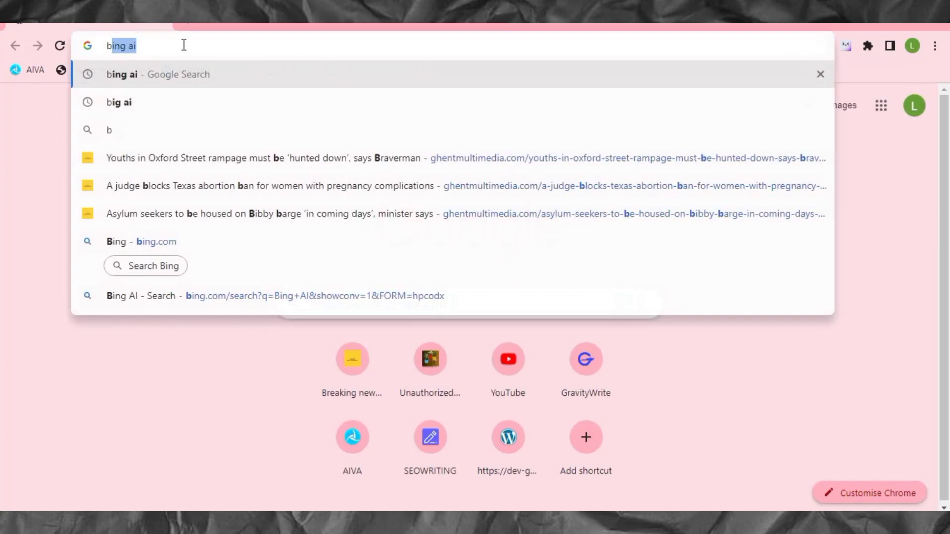
{"action": "type", "text": "ing ai"}
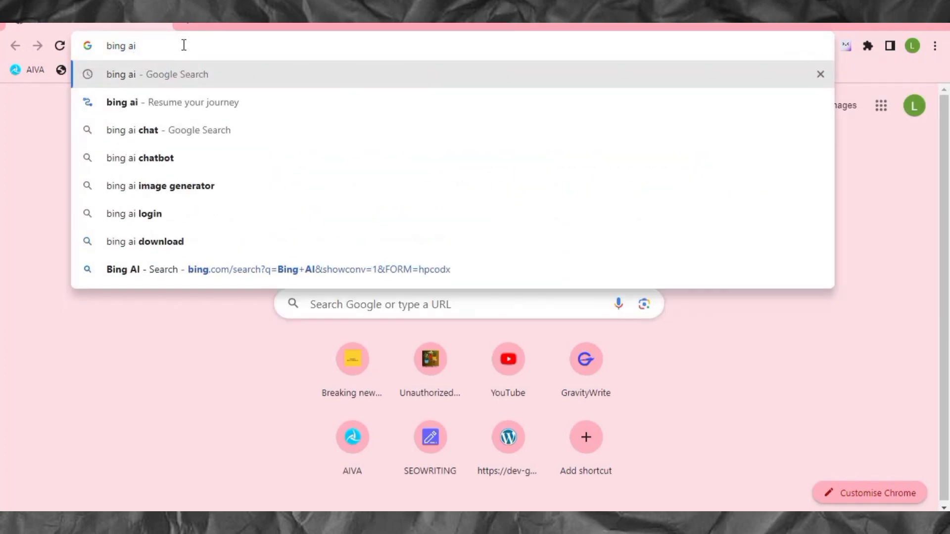
{"action": "key", "text": "Return"}
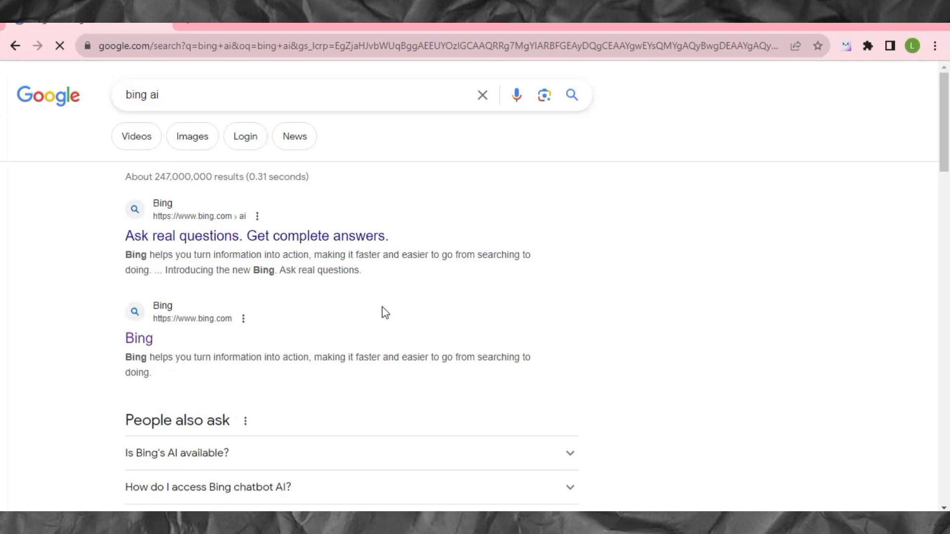
- Open the Bing home page from the search results and go to its AI chat
{"action": "scroll", "coordinate": [238, 326], "scroll_direction": "down", "scroll_amount": 1}
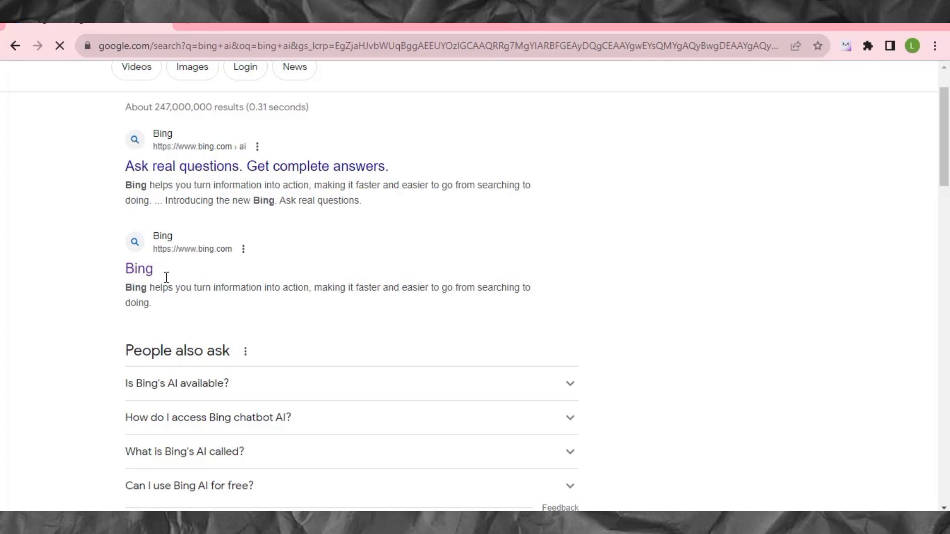
{"action": "left_click", "coordinate": [140, 273]}
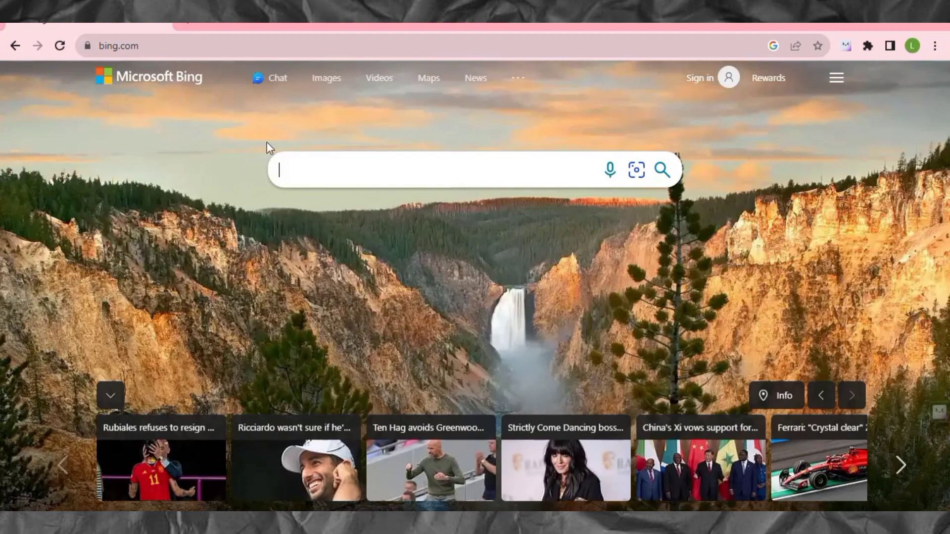
{"action": "left_click", "coordinate": [272, 87]}
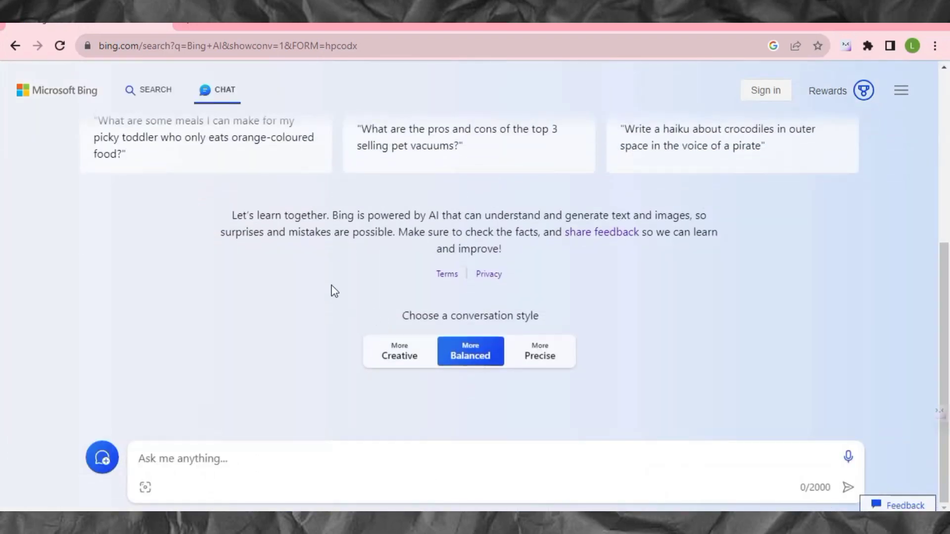
- Ask Bing Chat "What is the current cedi to dollar rate in Ghana" and review its reply
{"action": "scroll", "coordinate": [294, 323], "scroll_direction": "up", "scroll_amount": 5}
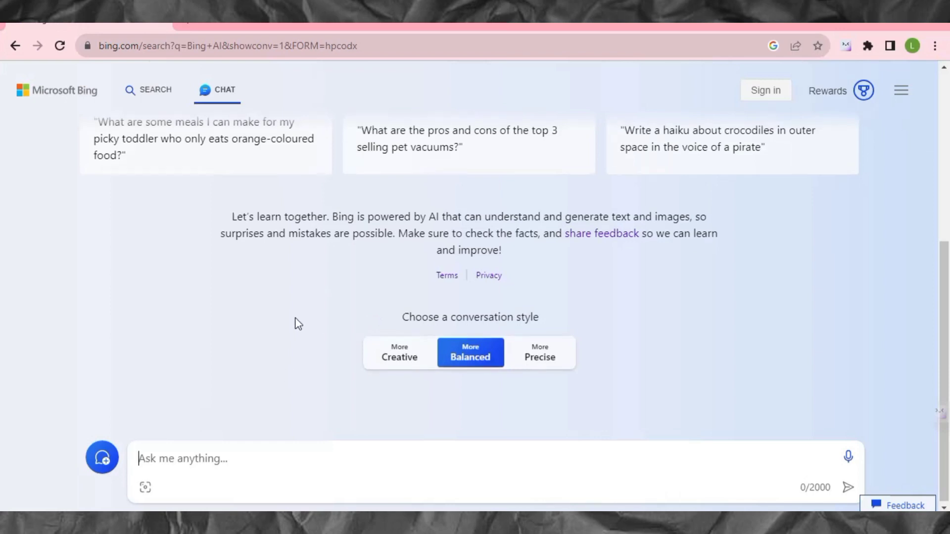
{"action": "scroll", "coordinate": [171, 253], "scroll_direction": "up", "scroll_amount": 1}
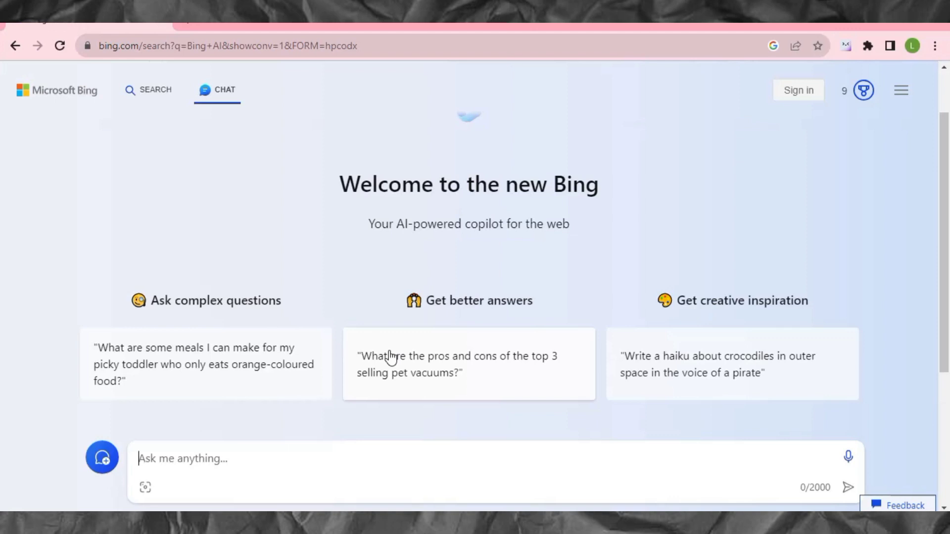
{"action": "right_click", "coordinate": [181, 456]}
{"action": "left_click", "coordinate": [216, 346]}
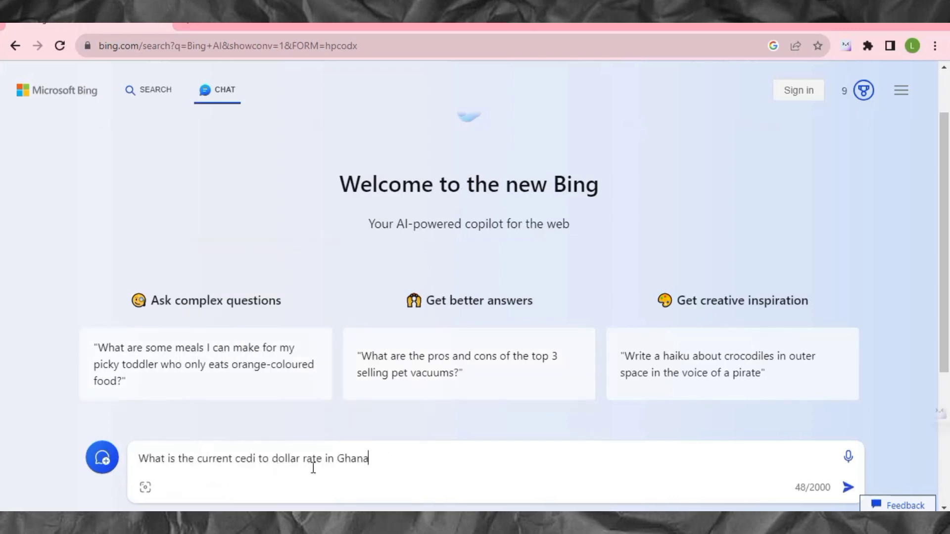
{"action": "left_click", "coordinate": [848, 486]}
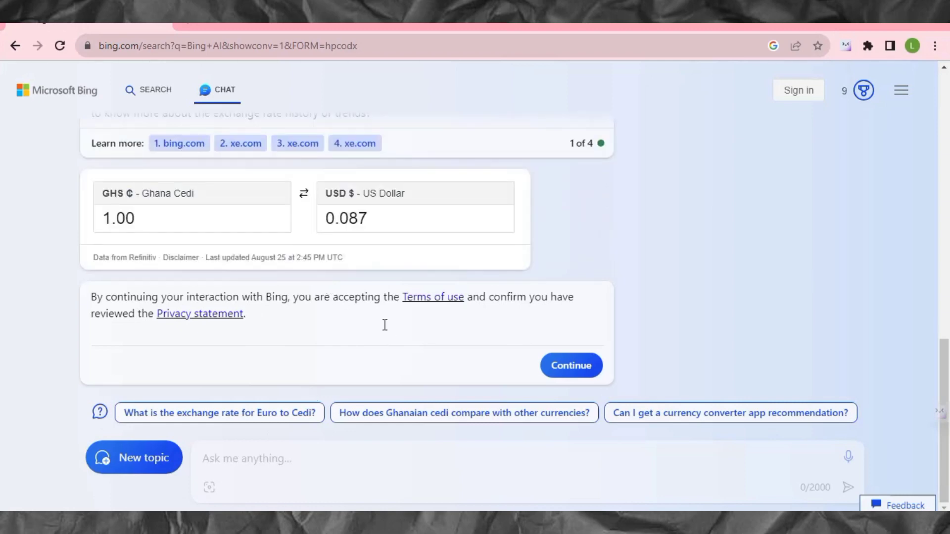
{"action": "scroll", "coordinate": [445, 205], "scroll_direction": "up", "scroll_amount": 3}
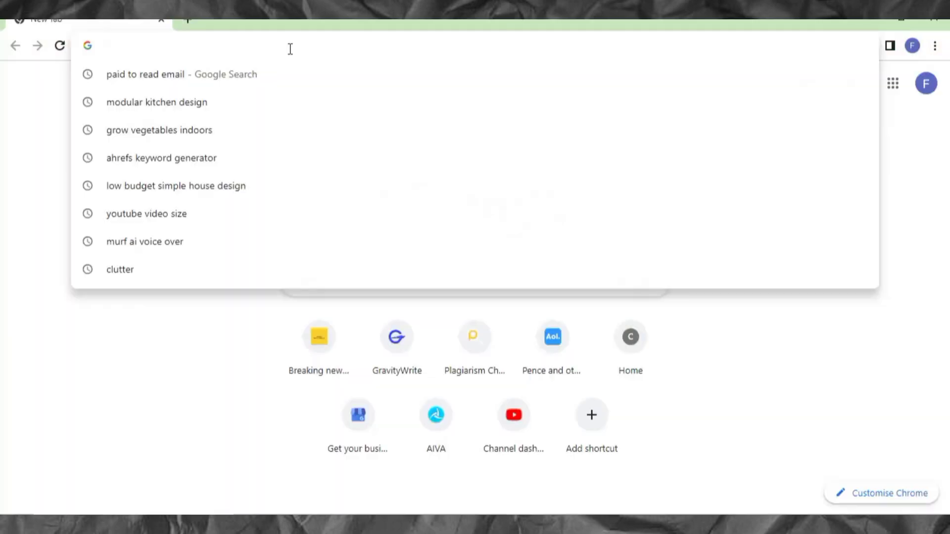
- Search Google for "poe ai" from the new tab
{"action": "type", "text": "p"}
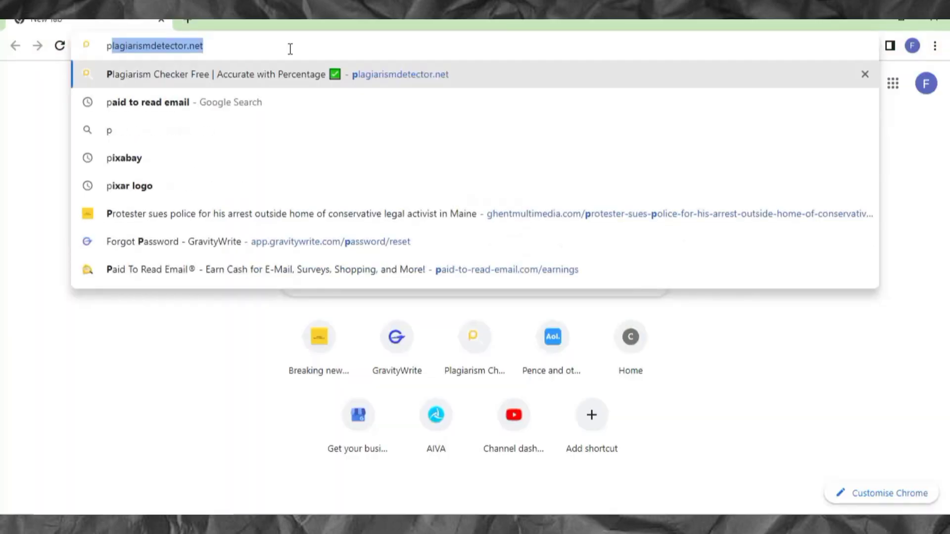
{"action": "type", "text": "oe"}
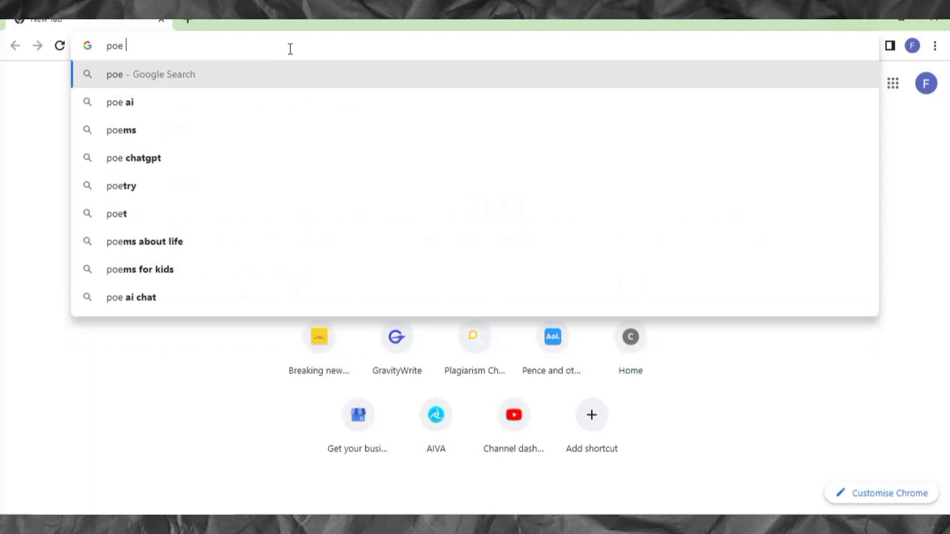
{"action": "type", "text": " ai"}
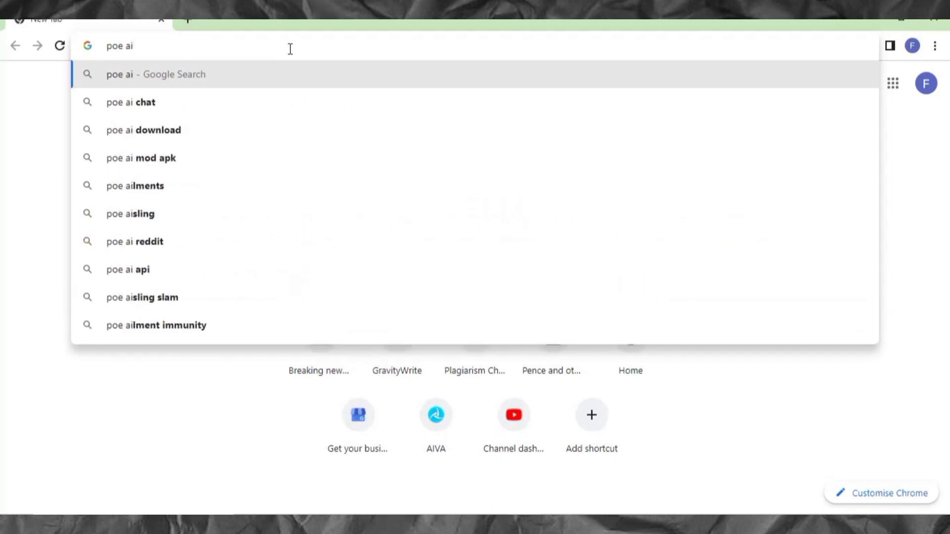
{"action": "key", "text": "Return"}
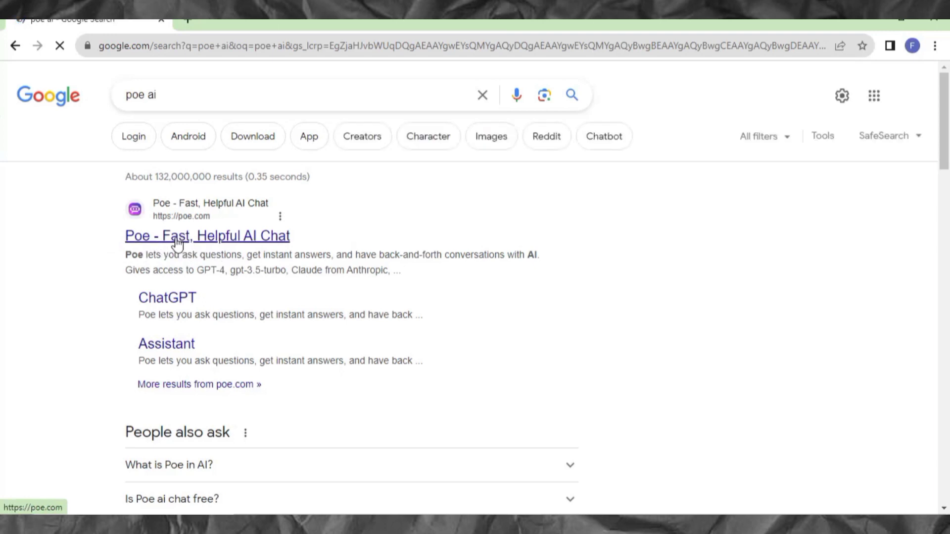
- Open the Poe website from the search results and sign in with the Google account
{"action": "left_click", "coordinate": [165, 243]}
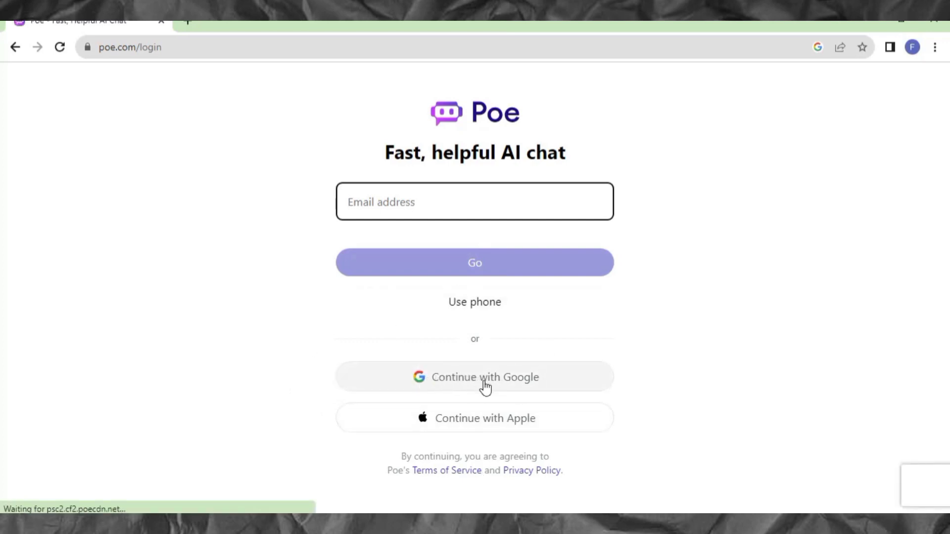
{"action": "left_click", "coordinate": [455, 384]}
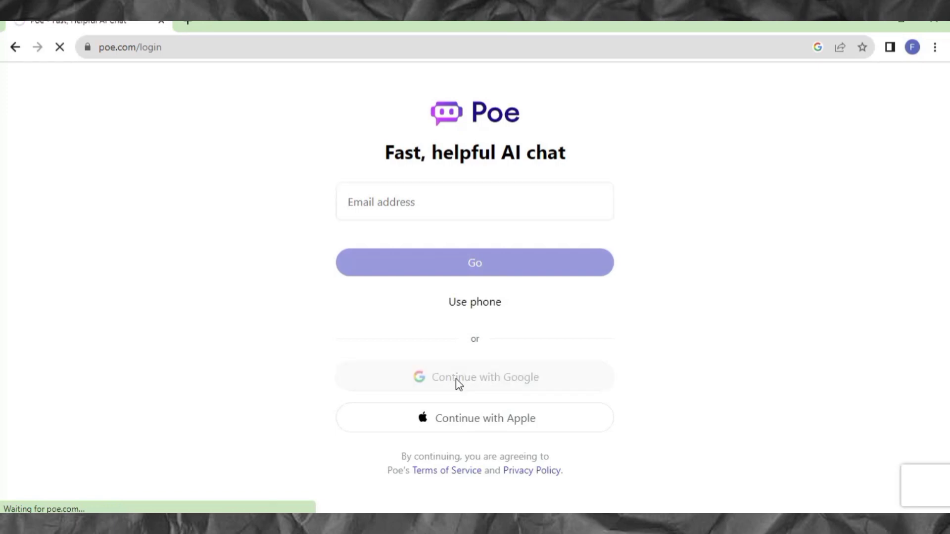
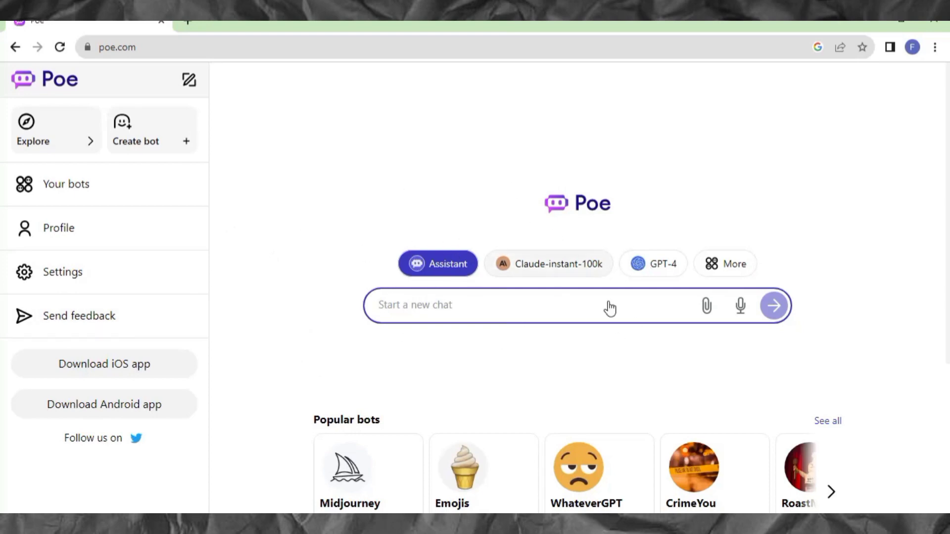
- Choose the GPT-4 bot in Poe and send the prompt "Write a blog post on how to make money online"
{"action": "left_click", "coordinate": [653, 273]}
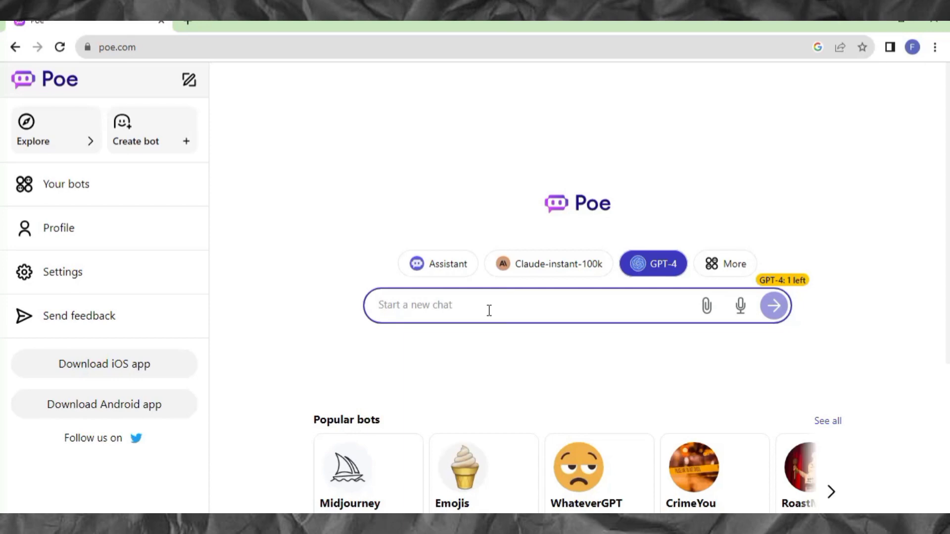
{"action": "type", "text": "Wr"}
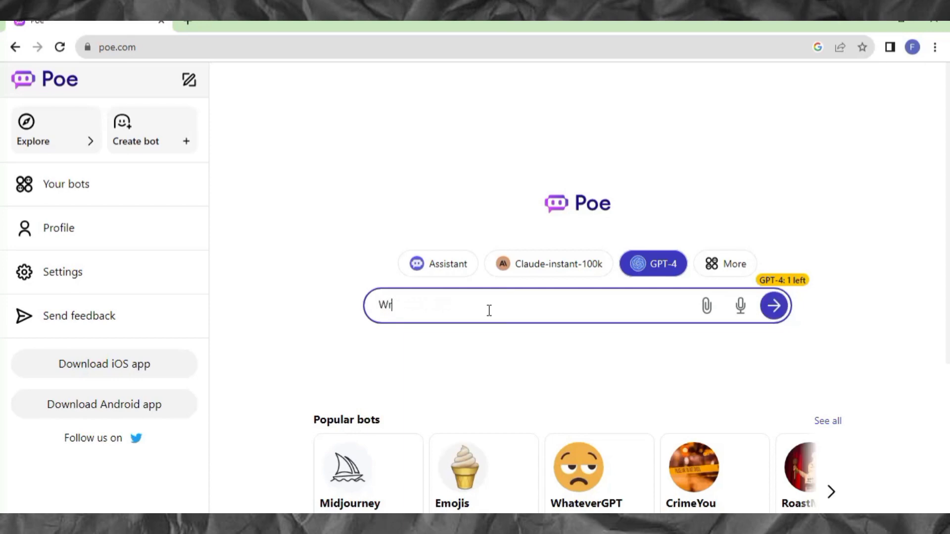
{"action": "type", "text": "ite a blog post on ho"}
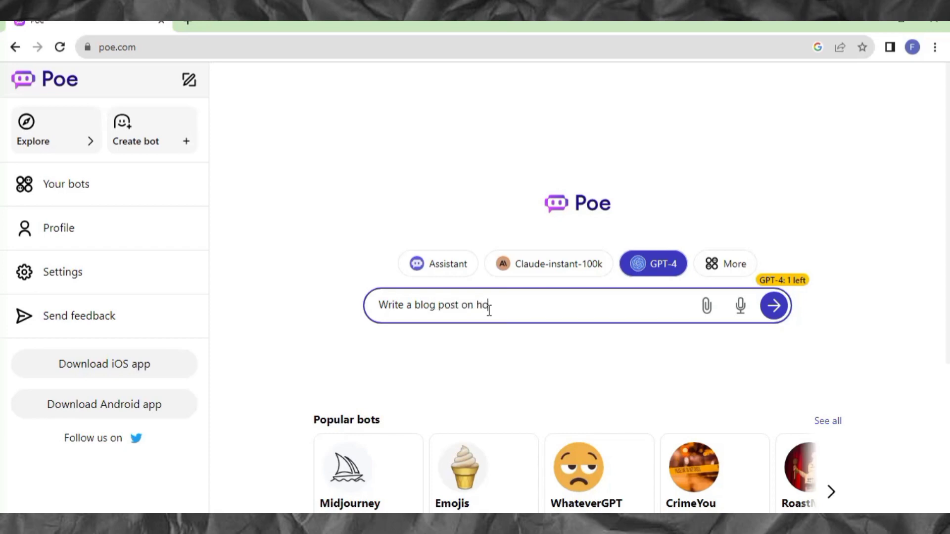
{"action": "type", "text": "w to make money online"}
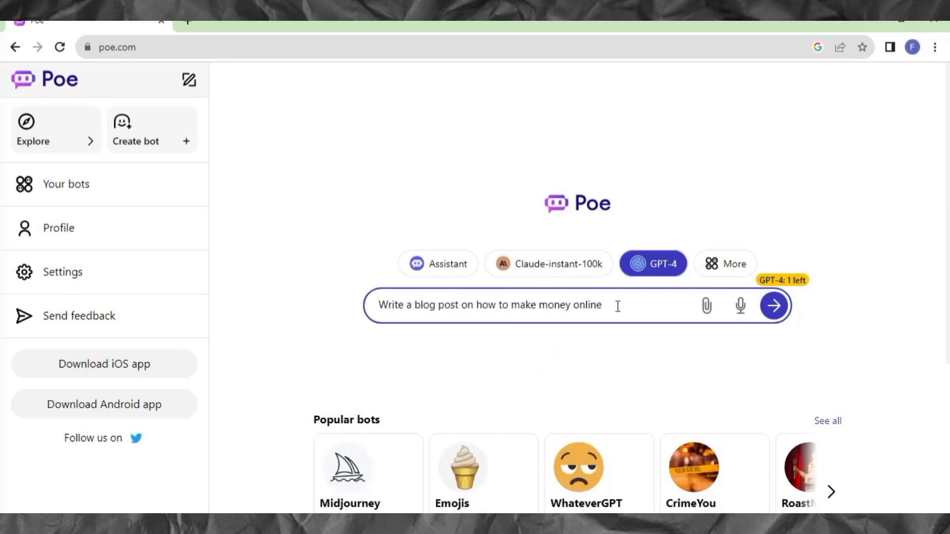
{"action": "left_click", "coordinate": [771, 306]}
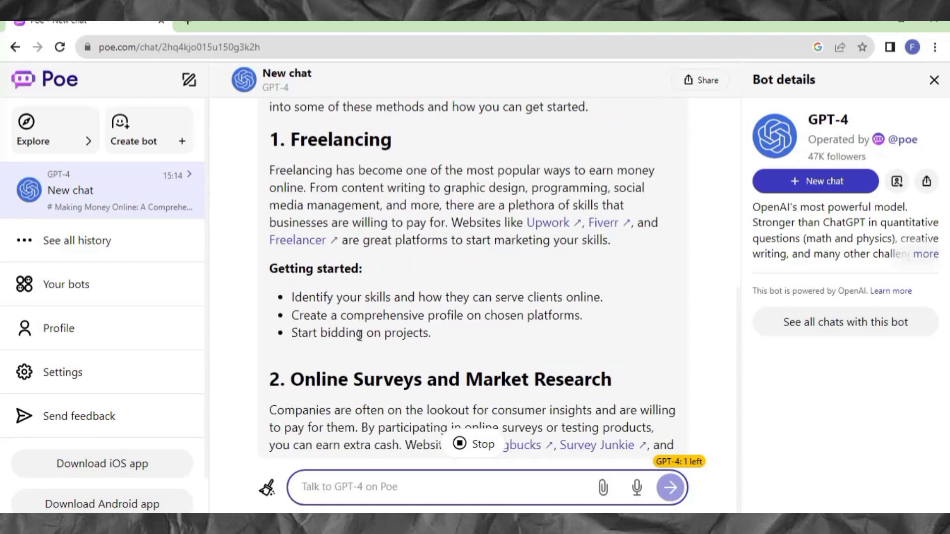
- Read through the blog post GPT-4 is writing on making money online
{"action": "scroll", "coordinate": [359, 335], "scroll_direction": "up", "scroll_amount": 5}
{"action": "scroll", "coordinate": [360, 335], "scroll_direction": "down", "scroll_amount": 5}
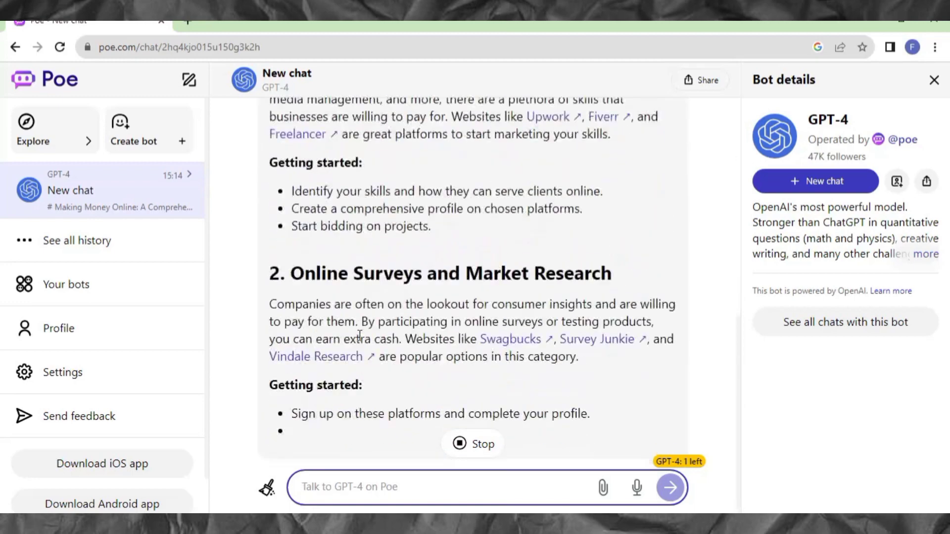
{"action": "scroll", "coordinate": [356, 337], "scroll_direction": "up", "scroll_amount": 5}
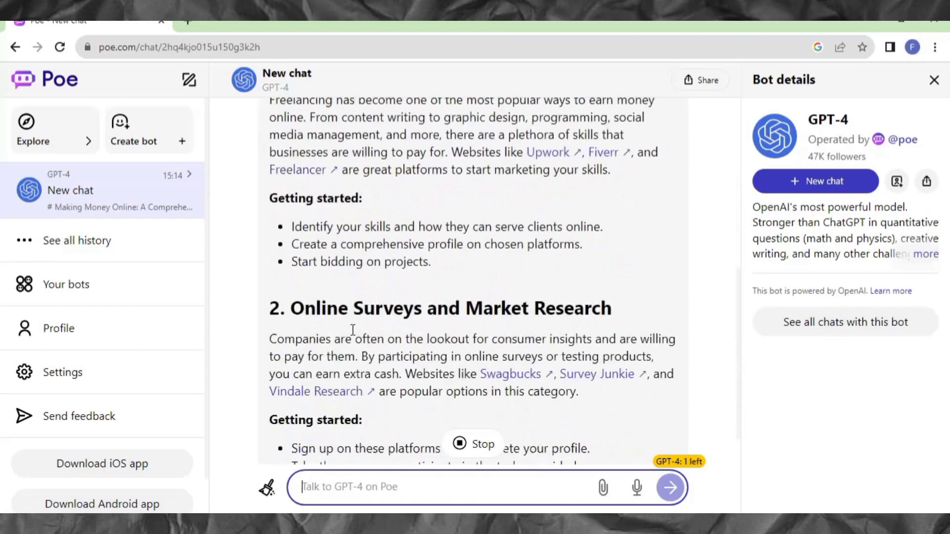
{"action": "scroll", "coordinate": [352, 328], "scroll_direction": "up", "scroll_amount": 8}
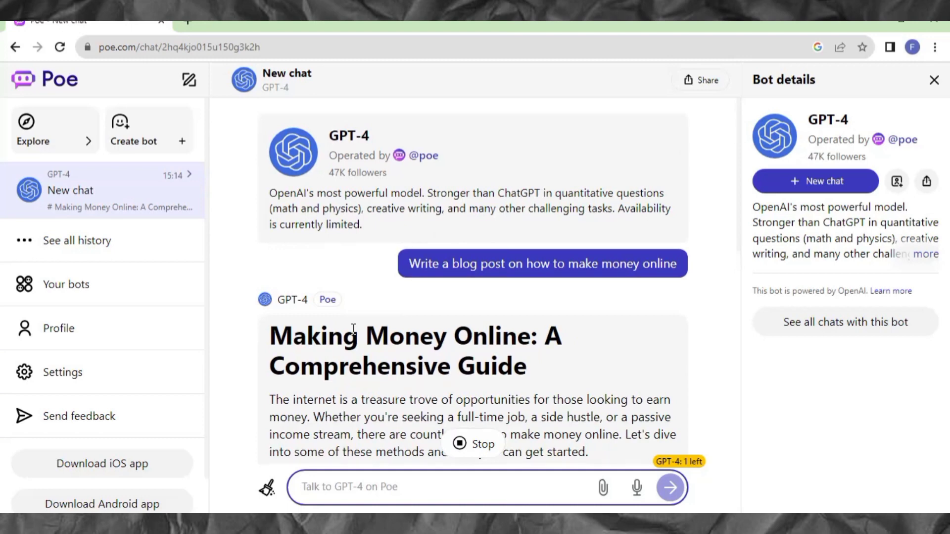
{"action": "scroll", "coordinate": [353, 328], "scroll_direction": "down", "scroll_amount": 5}
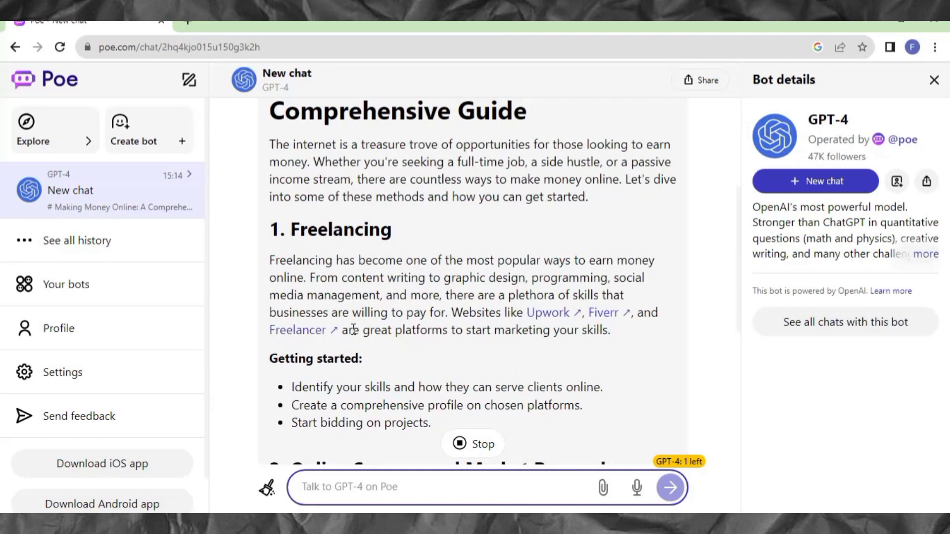
{"action": "scroll", "coordinate": [345, 310], "scroll_direction": "up", "scroll_amount": 5}
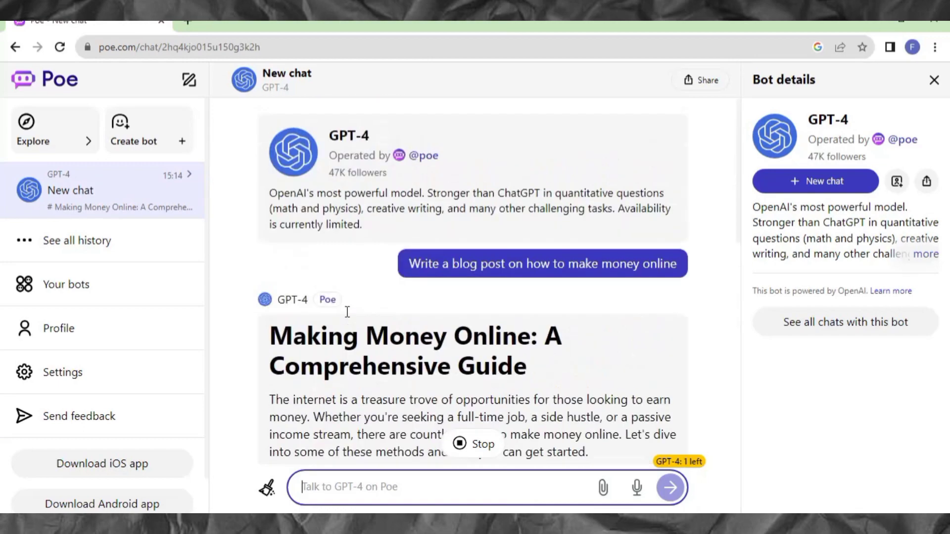
{"action": "scroll", "coordinate": [386, 306], "scroll_direction": "down", "scroll_amount": 15}
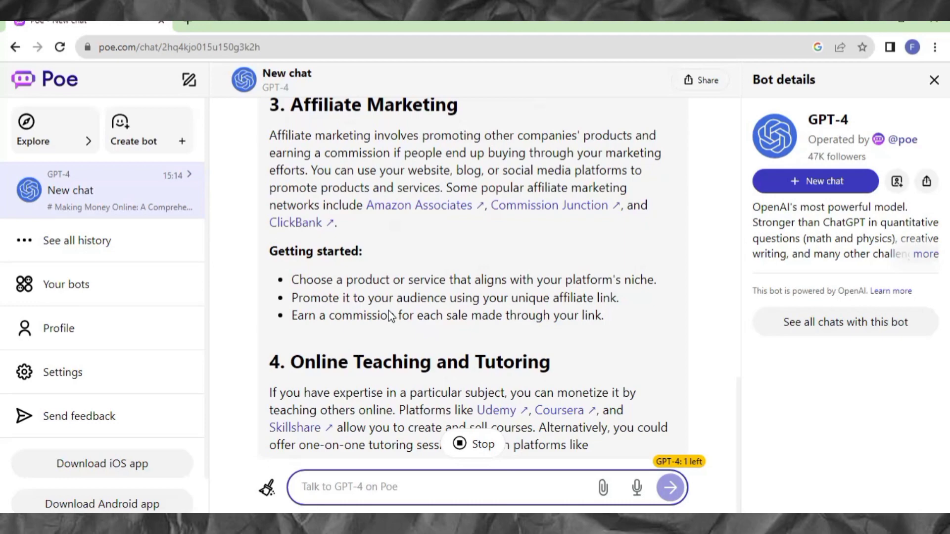
- Review GPT-4's answer from its title down through the numbered money-making methods, and return to the freelancing section
{"action": "scroll", "coordinate": [391, 315], "scroll_direction": "up", "scroll_amount": 15}
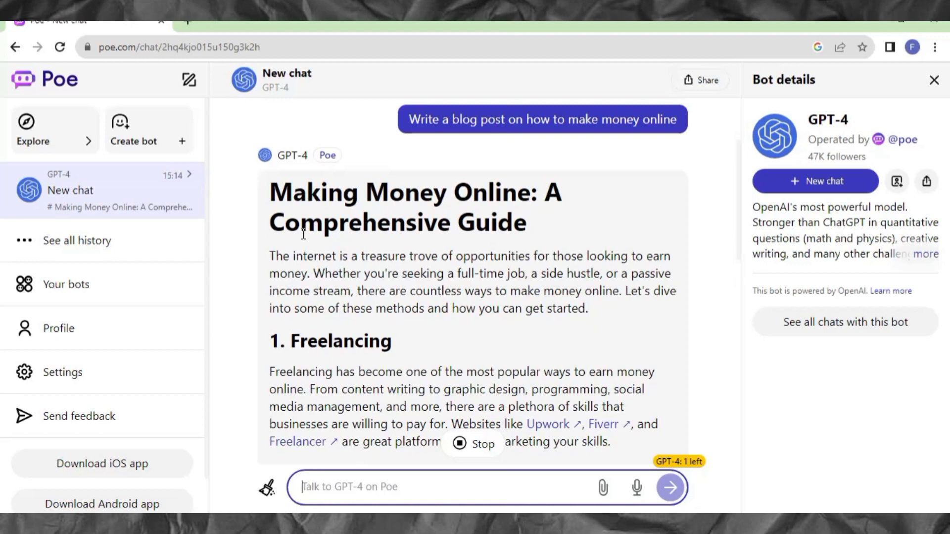
{"action": "scroll", "coordinate": [303, 233], "scroll_direction": "down", "scroll_amount": 15}
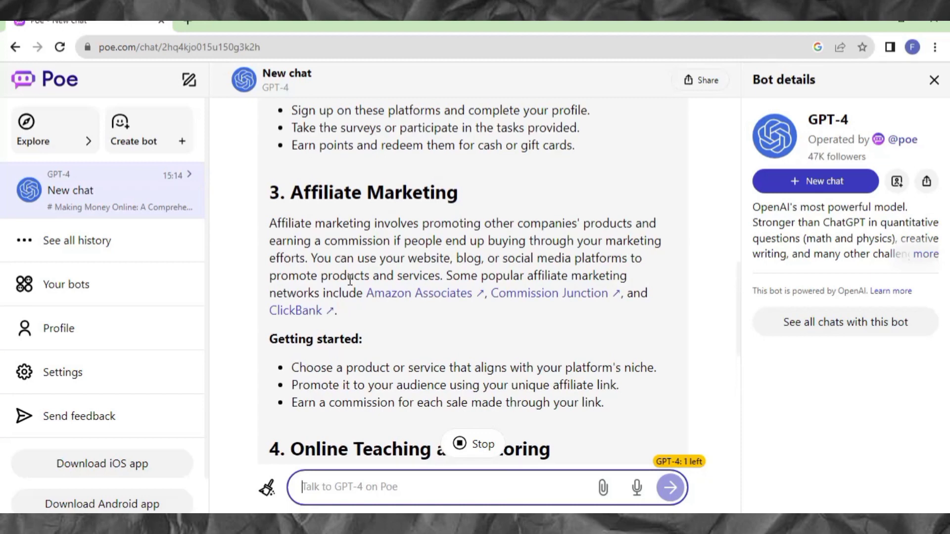
{"action": "scroll", "coordinate": [391, 276], "scroll_direction": "down", "scroll_amount": 5}
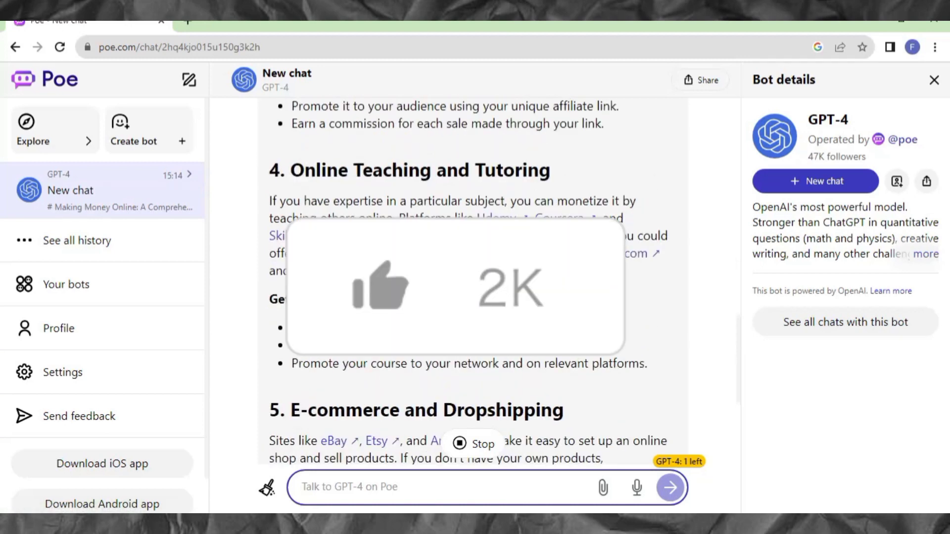
{"action": "scroll", "coordinate": [417, 300], "scroll_direction": "down", "scroll_amount": 6}
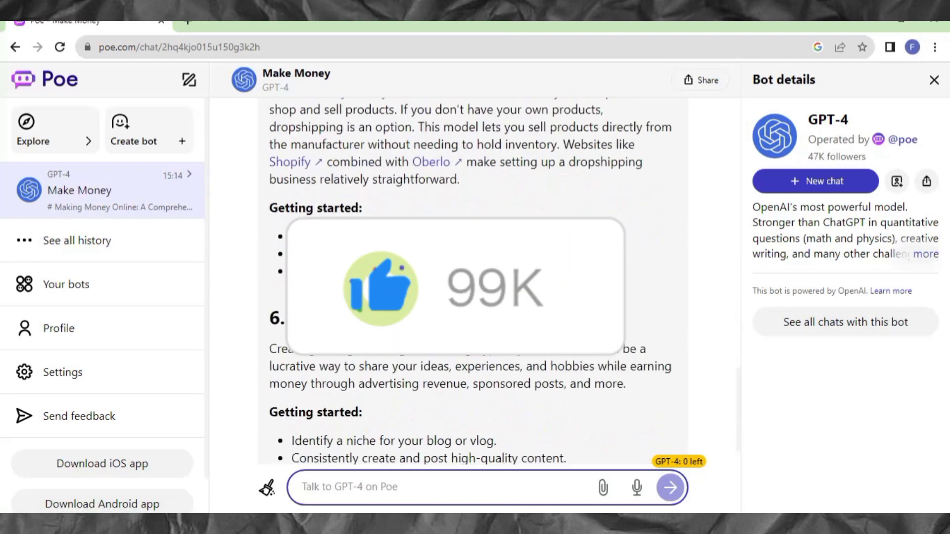
{"action": "scroll", "coordinate": [416, 300], "scroll_direction": "up", "scroll_amount": 18}
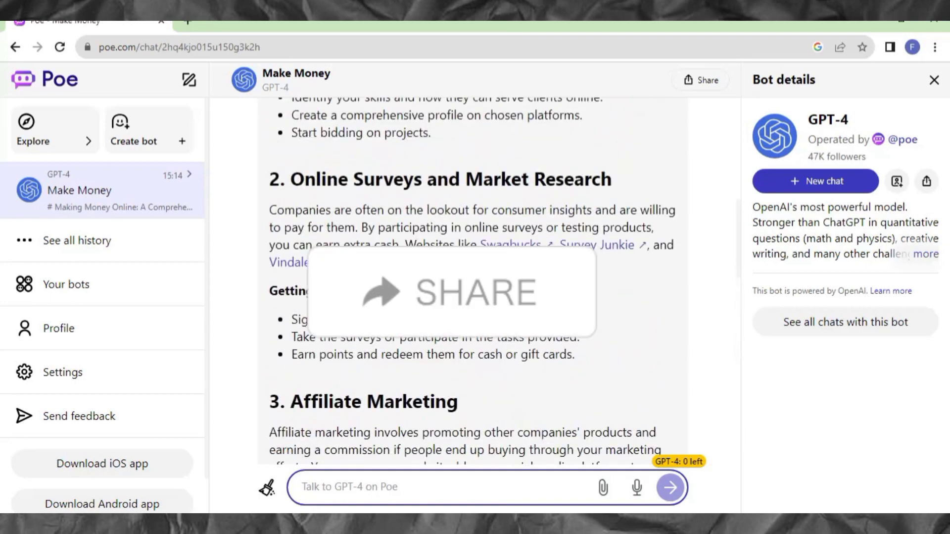
{"action": "scroll", "coordinate": [417, 306], "scroll_direction": "up", "scroll_amount": 4}
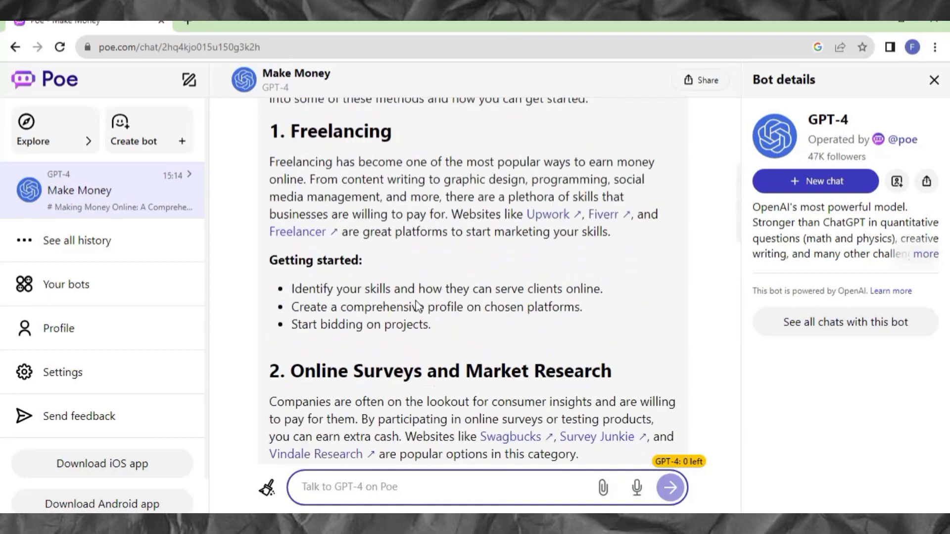